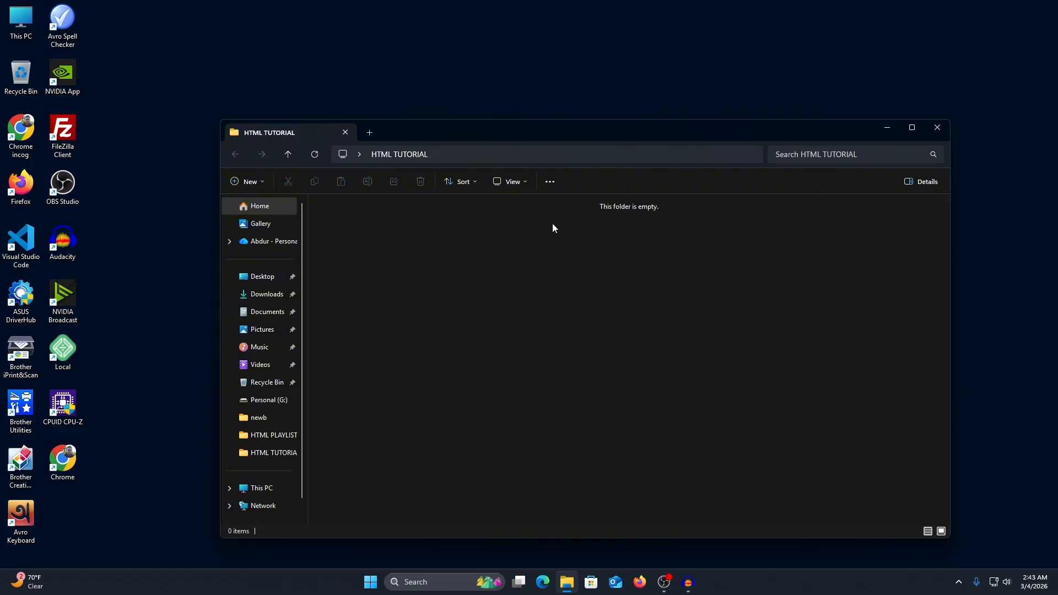
Step: Turn off the display of file name extensions for the HTML TUTORIAL folder and recheck the setting
left_click(526, 184)
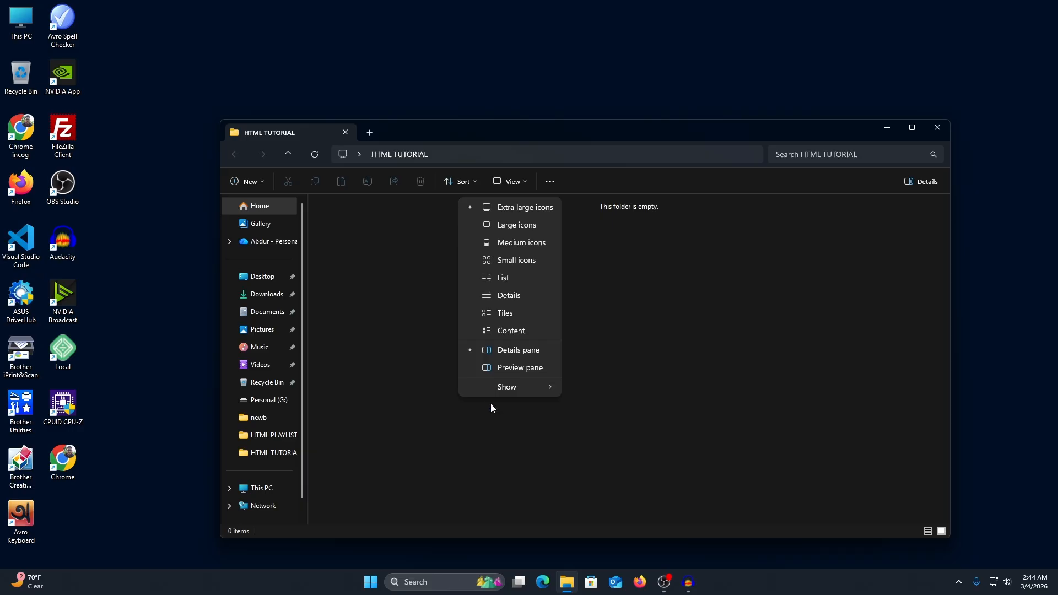
mouse_move(478, 389)
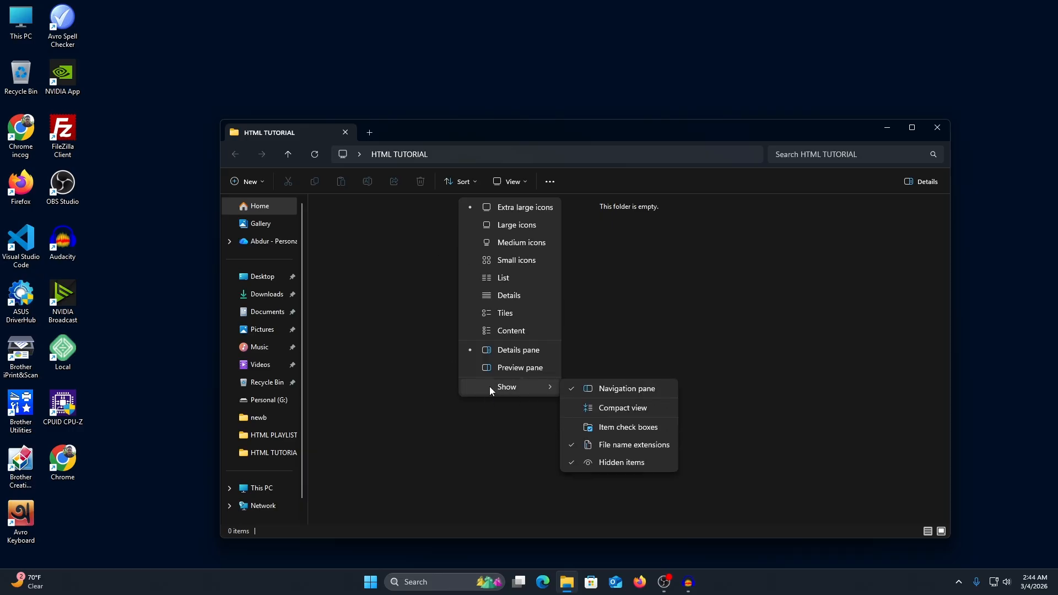
left_click(623, 445)
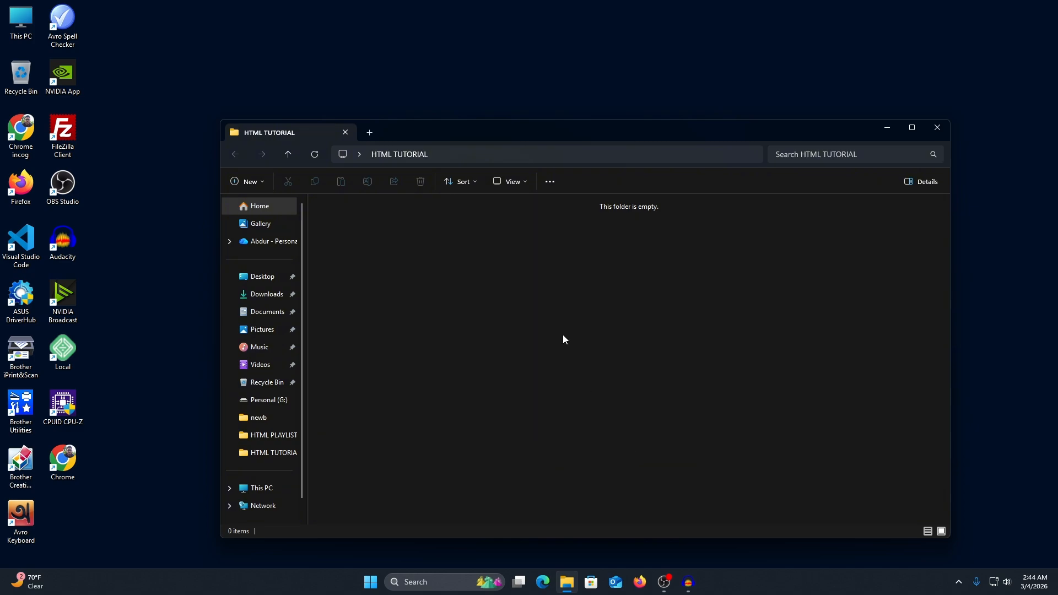
left_click(518, 183)
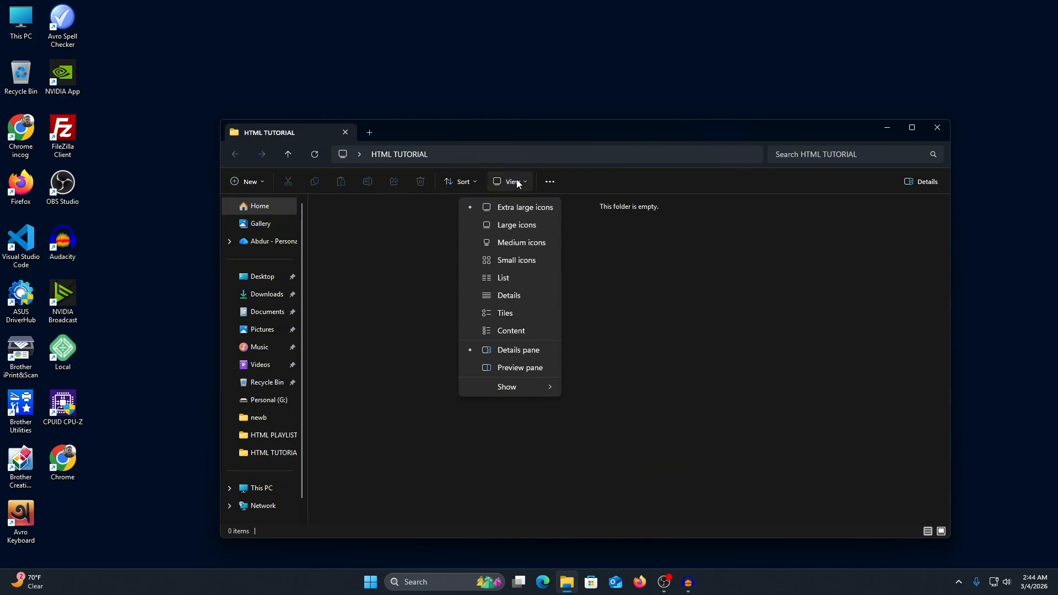
left_click(529, 182)
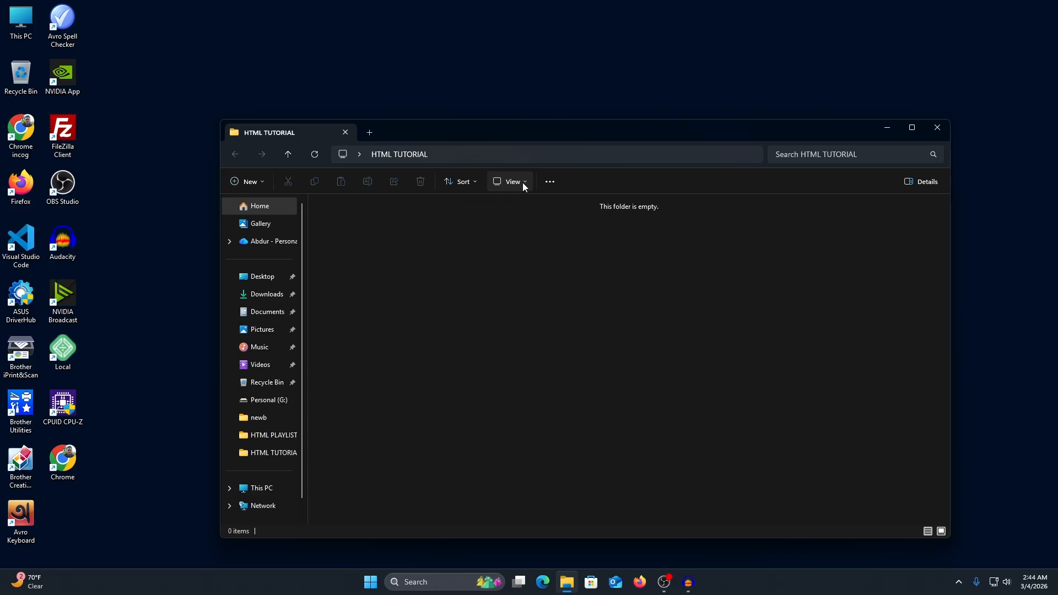
left_click(523, 183)
mouse_move(530, 388)
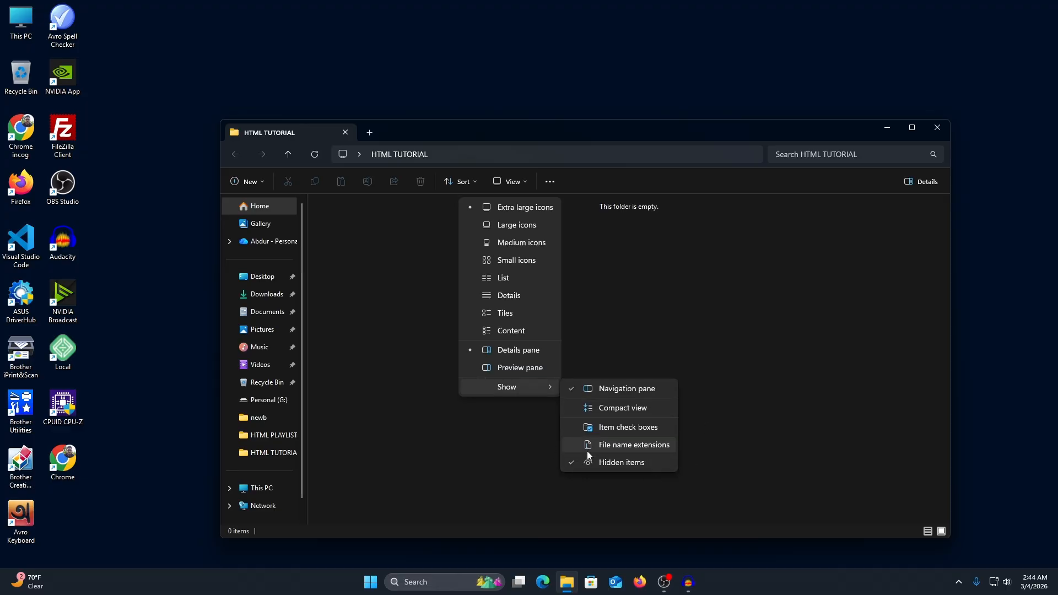
left_click(766, 360)
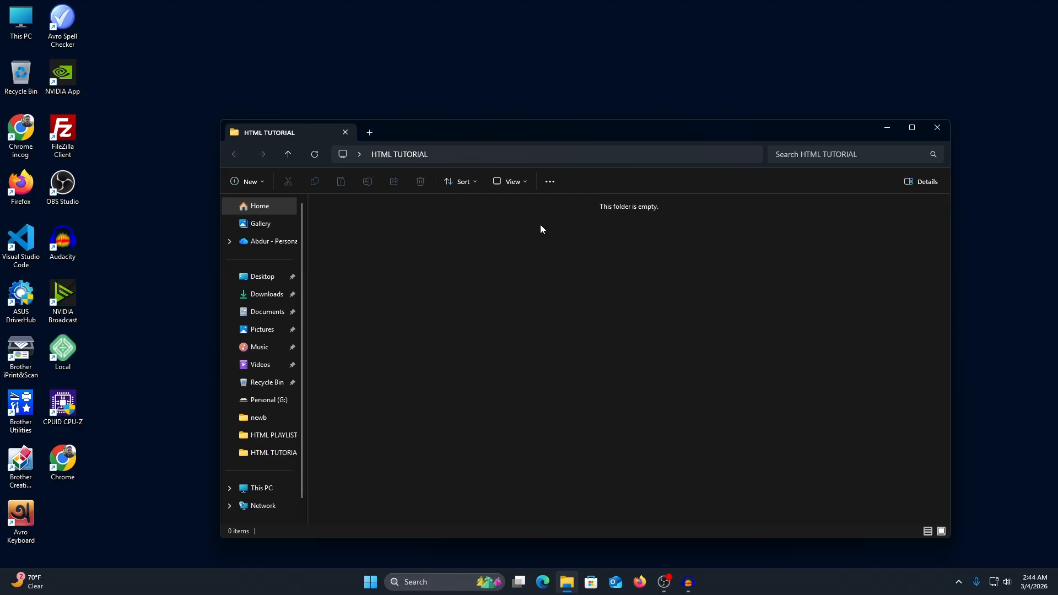
Step: Turn the display of file name extensions on and back off
left_click(527, 183)
mouse_move(531, 393)
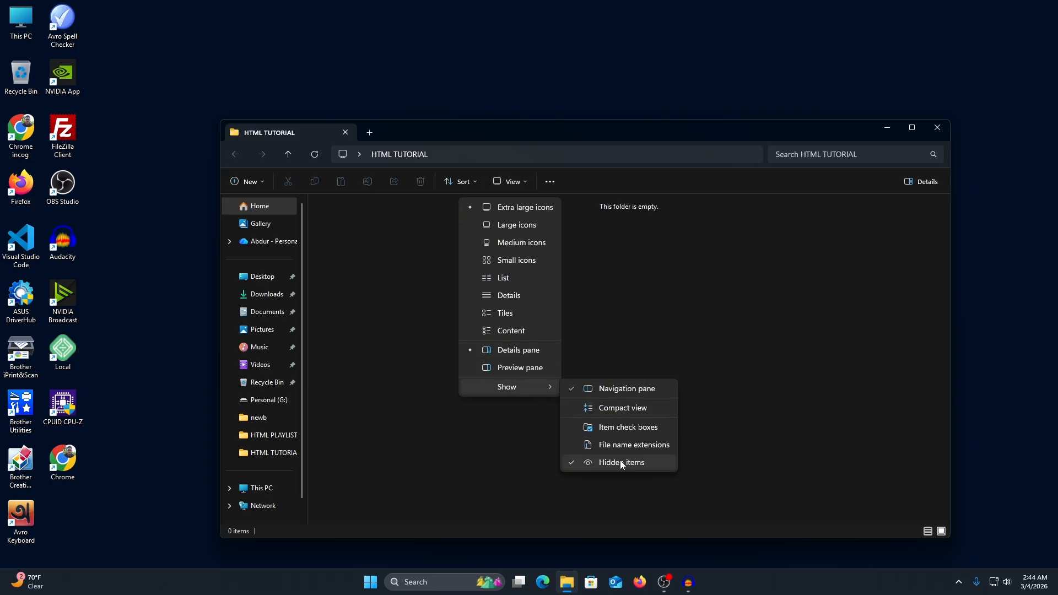
left_click(621, 446)
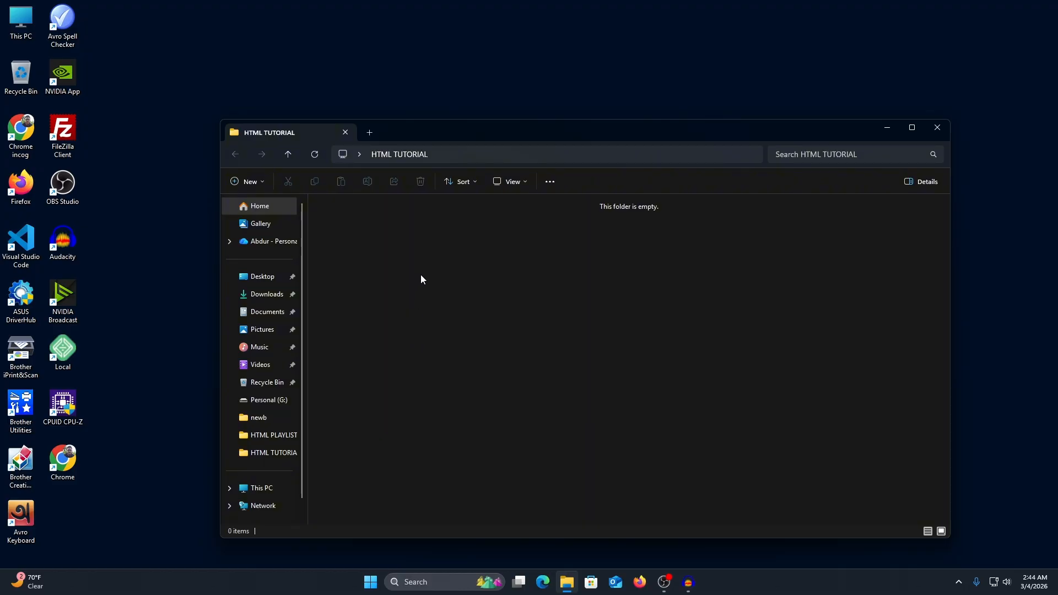
left_click(518, 184)
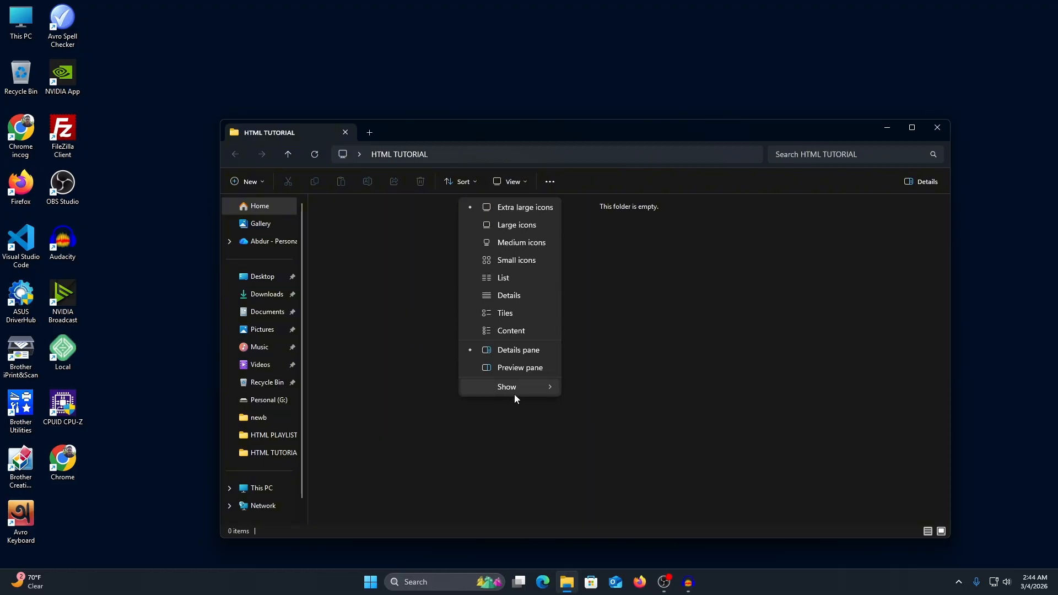
mouse_move(515, 393)
left_click(636, 445)
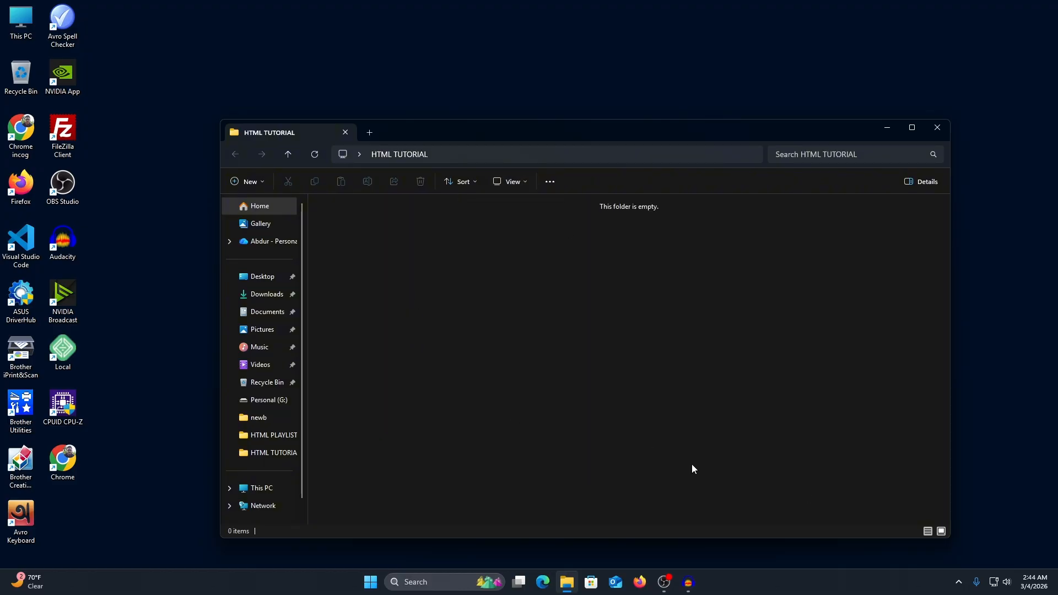
right_click(441, 299)
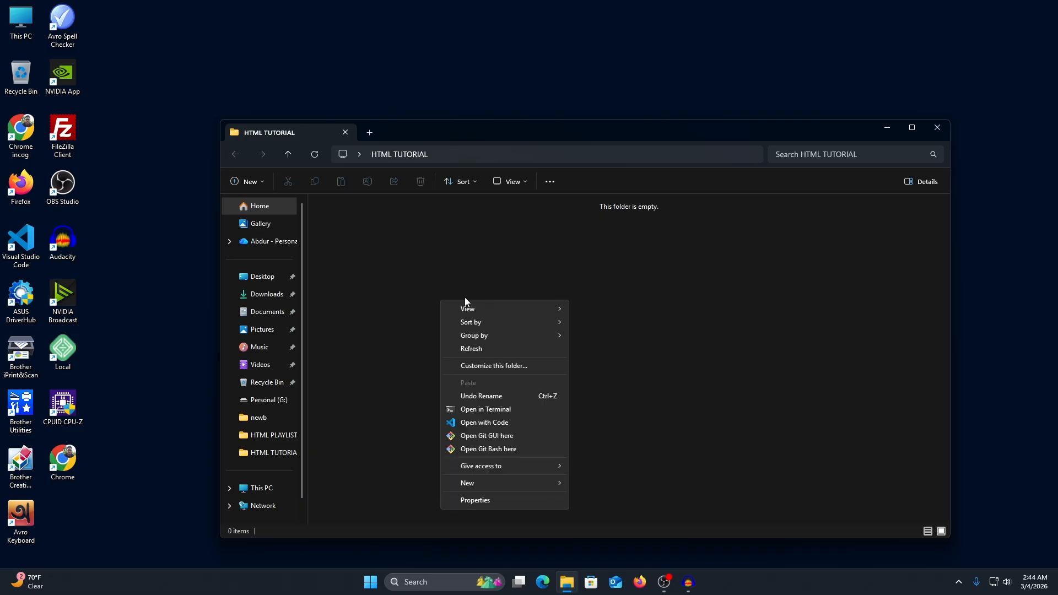
left_click(541, 352)
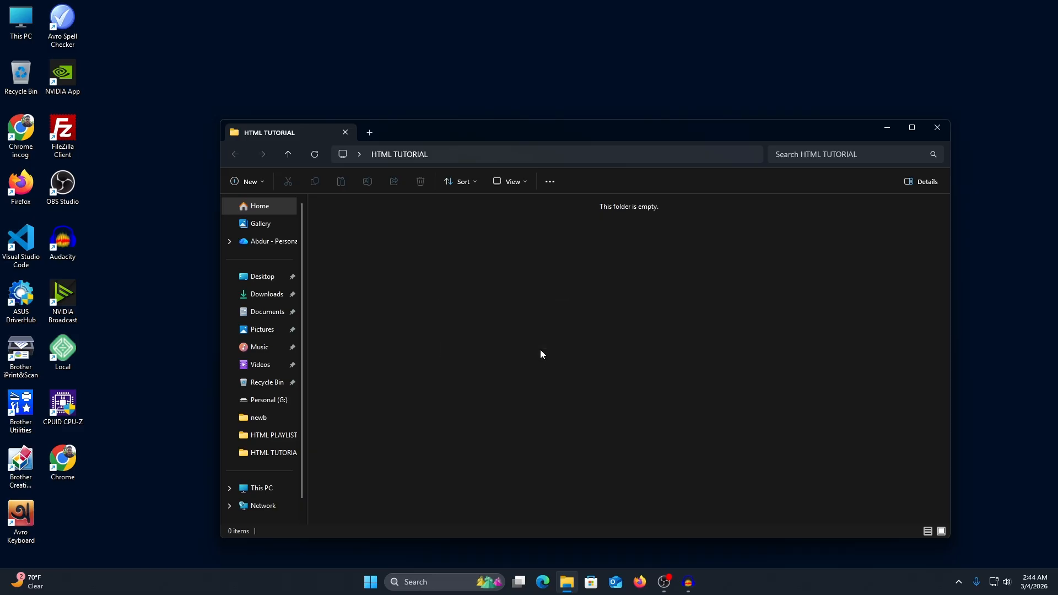
right_click(540, 349)
left_click(600, 397)
left_click_drag(462, 124, 452, 98)
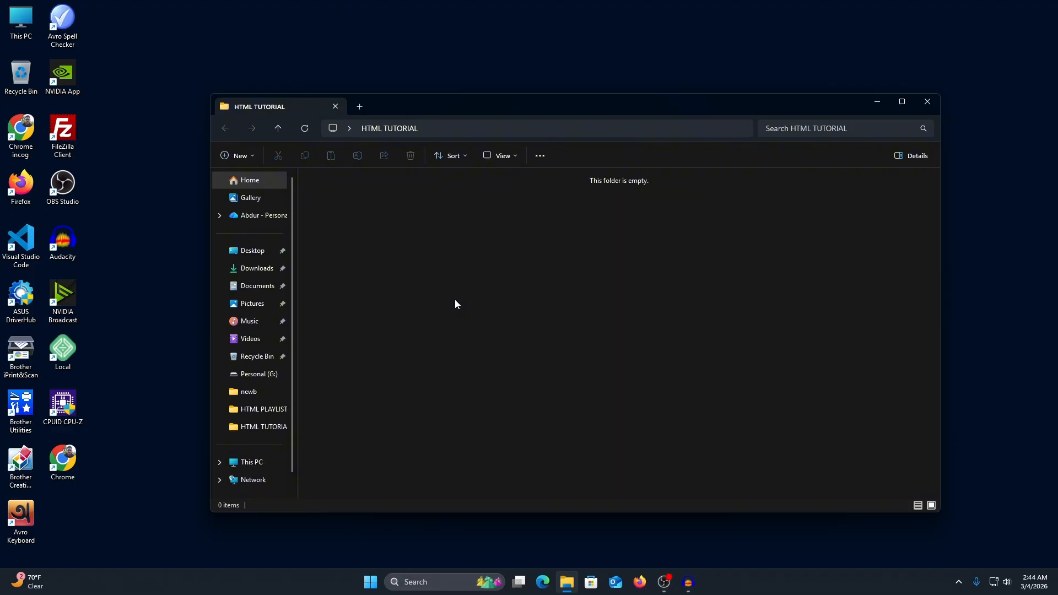
left_click_drag(412, 106, 391, 104)
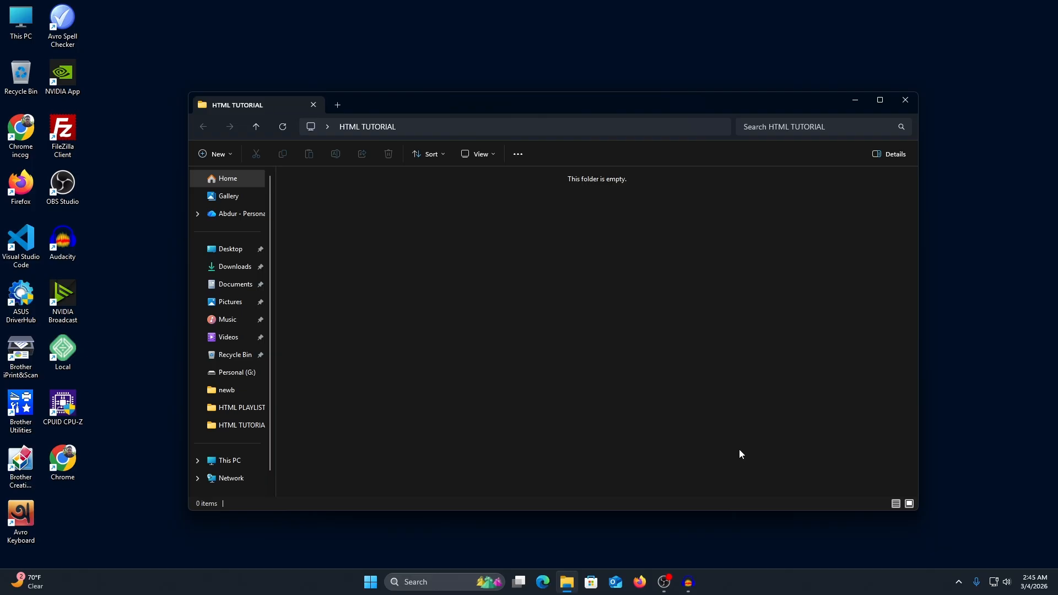
Step: Check whether file name extensions are set to show in the folder's display options
right_click(369, 234)
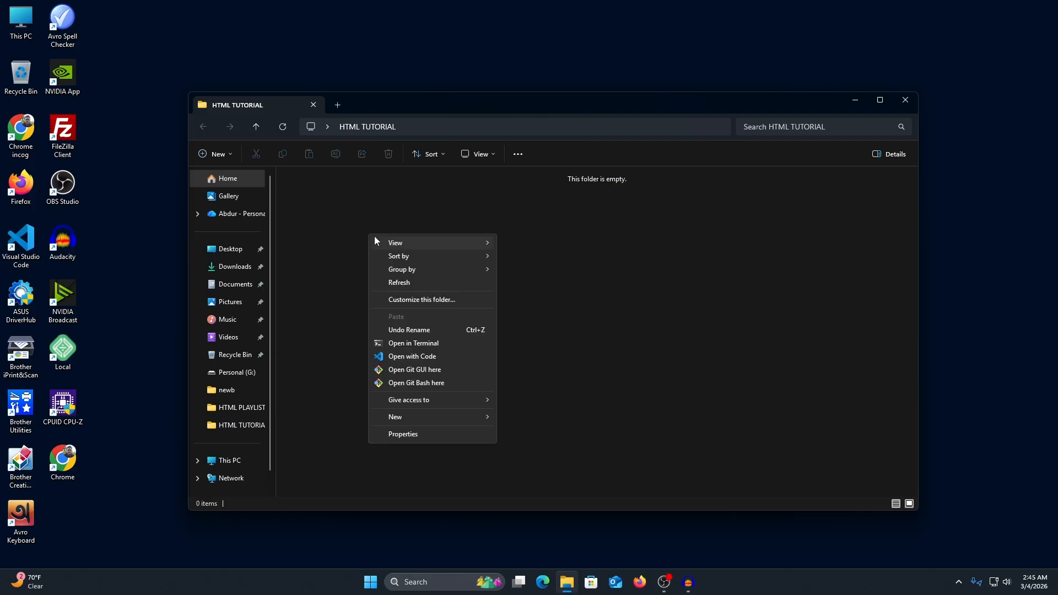
left_click(474, 155)
left_click(474, 153)
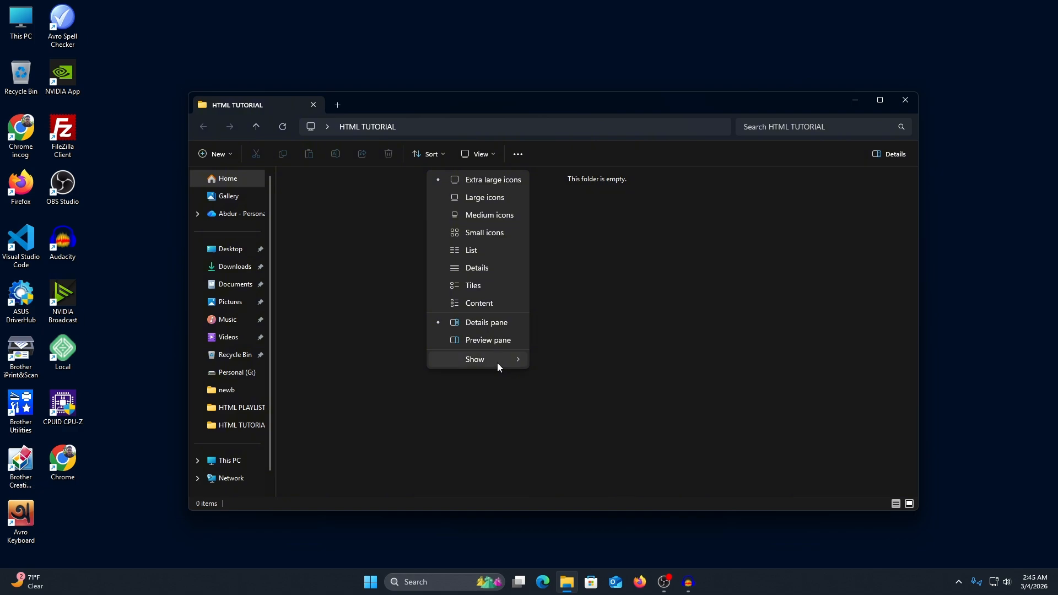
mouse_move(497, 360)
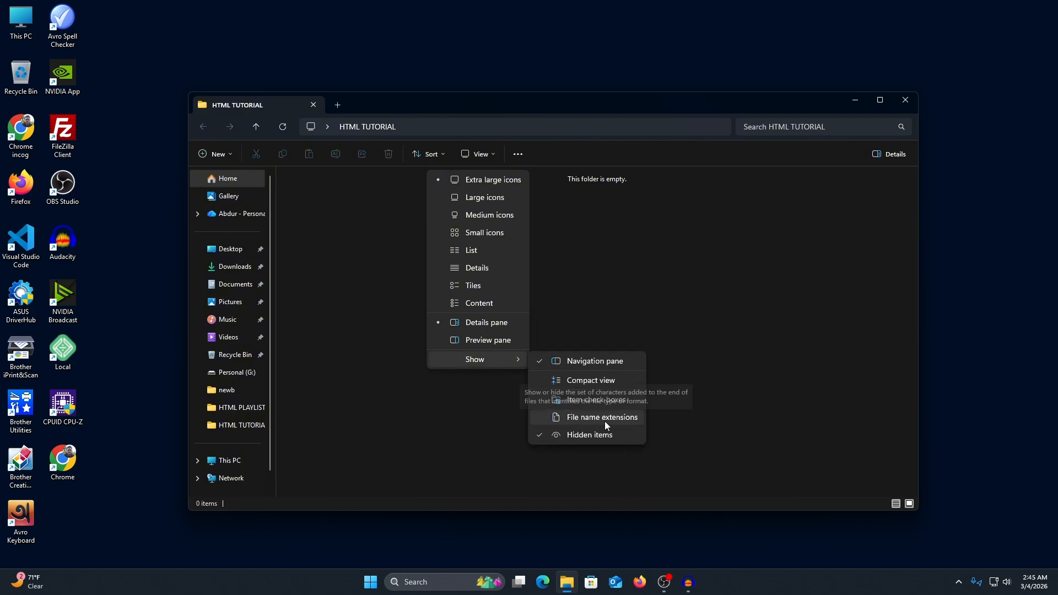
left_click(405, 315)
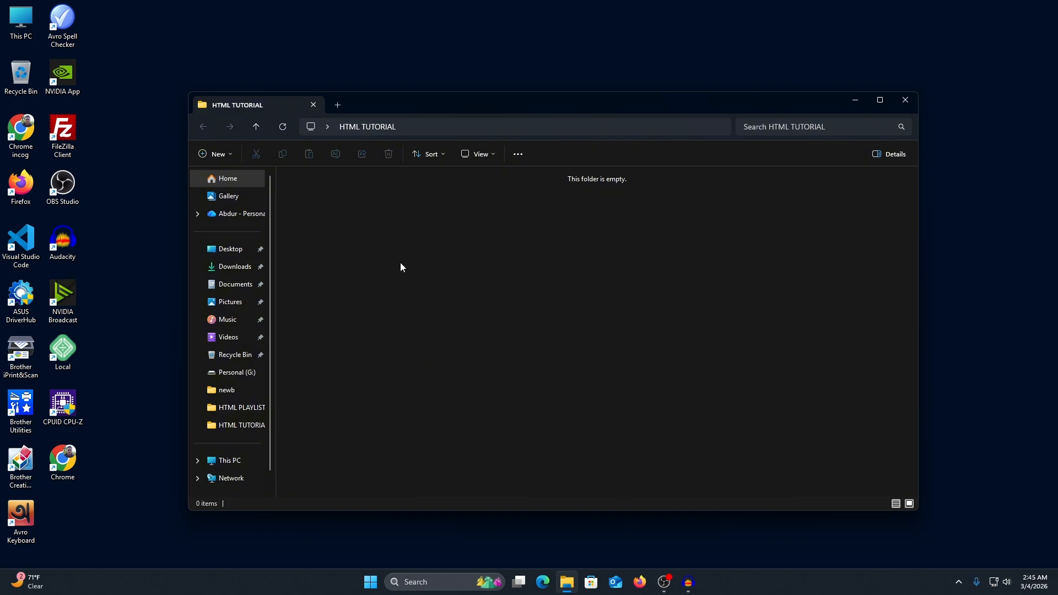
Step: Create a new text document in the HTML TUTORIAL folder, keeping its default name
right_click(471, 246)
mouse_move(541, 431)
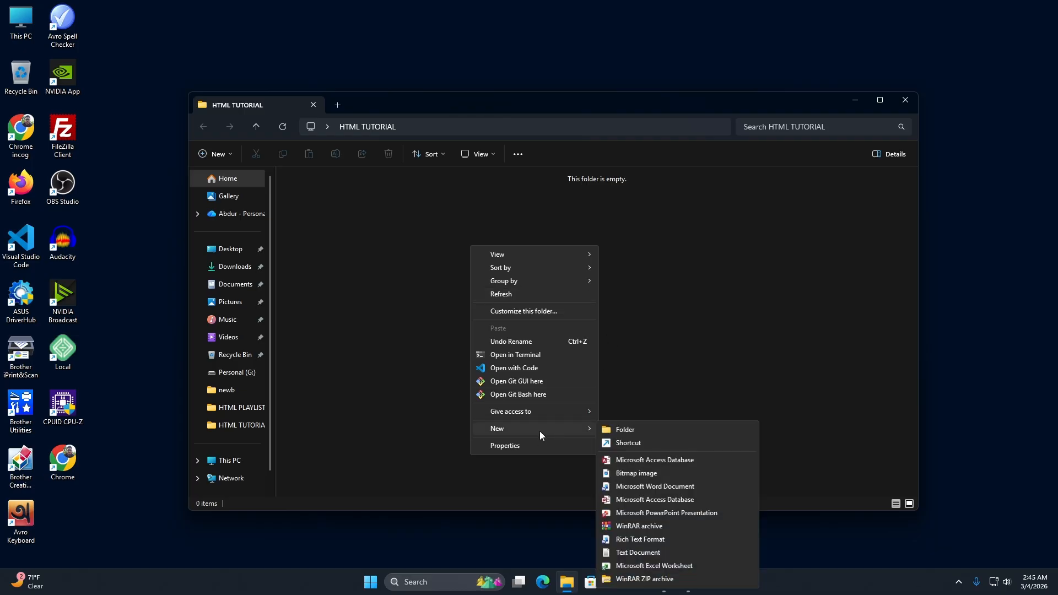
right_click(383, 243)
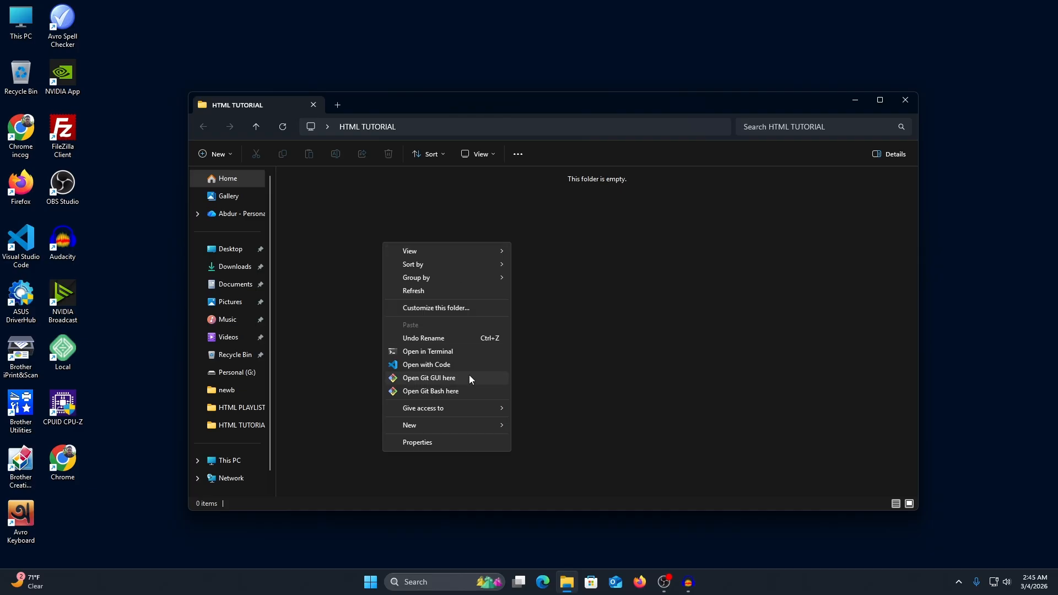
mouse_move(451, 425)
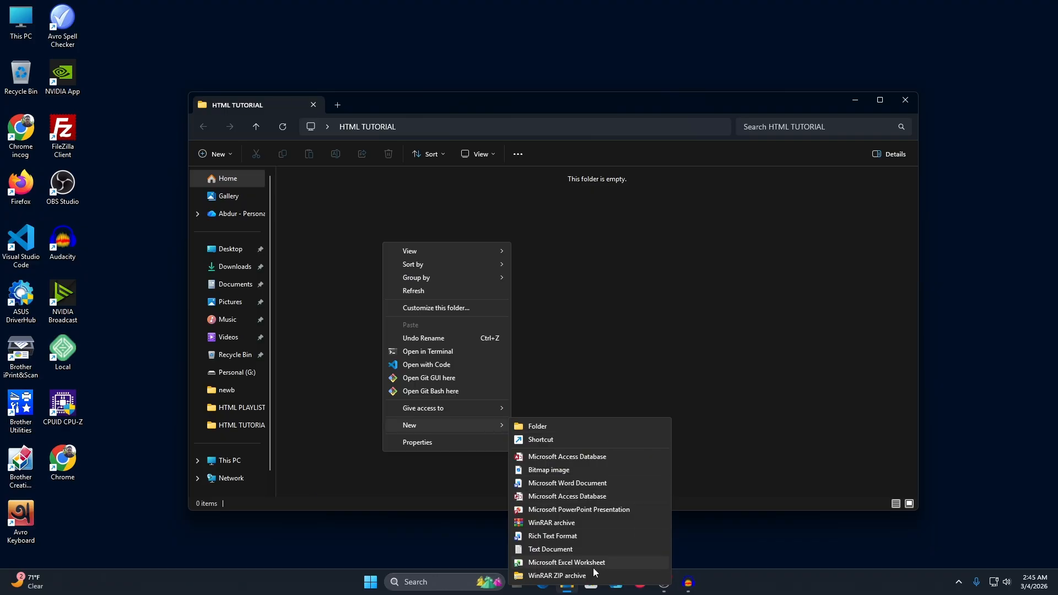
left_click(558, 550)
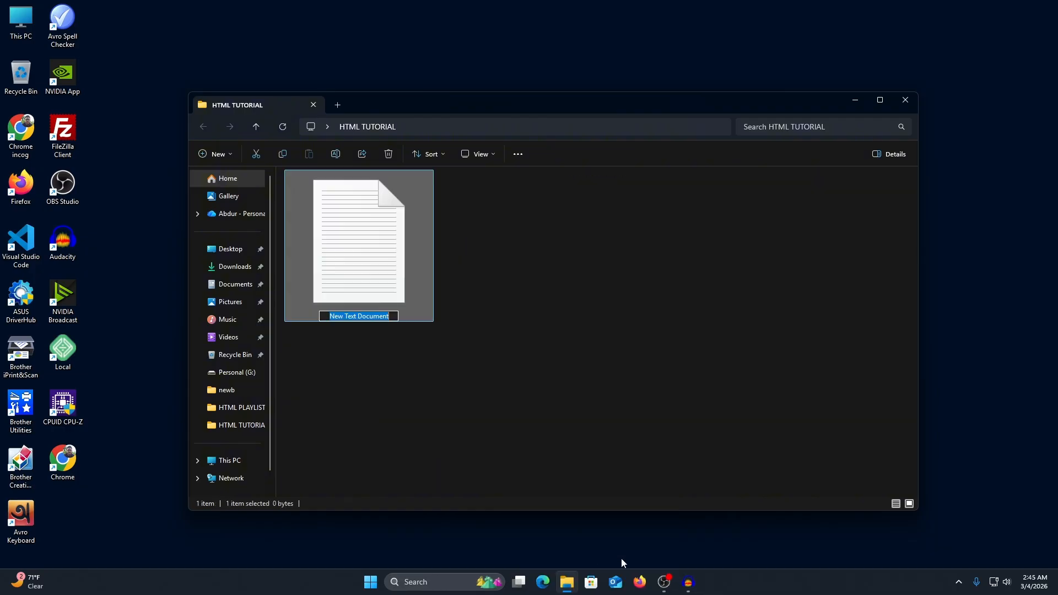
left_click(568, 333)
left_click_drag(492, 110, 523, 99)
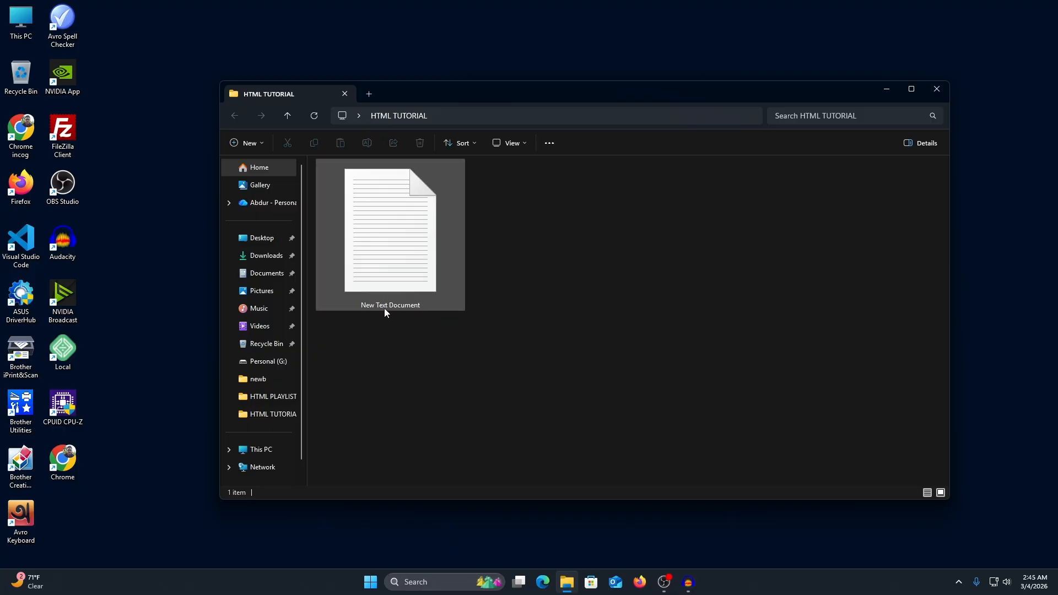
Step: Examine the new text document's file type and extension in its properties, and close them without changes
mouse_move(411, 309)
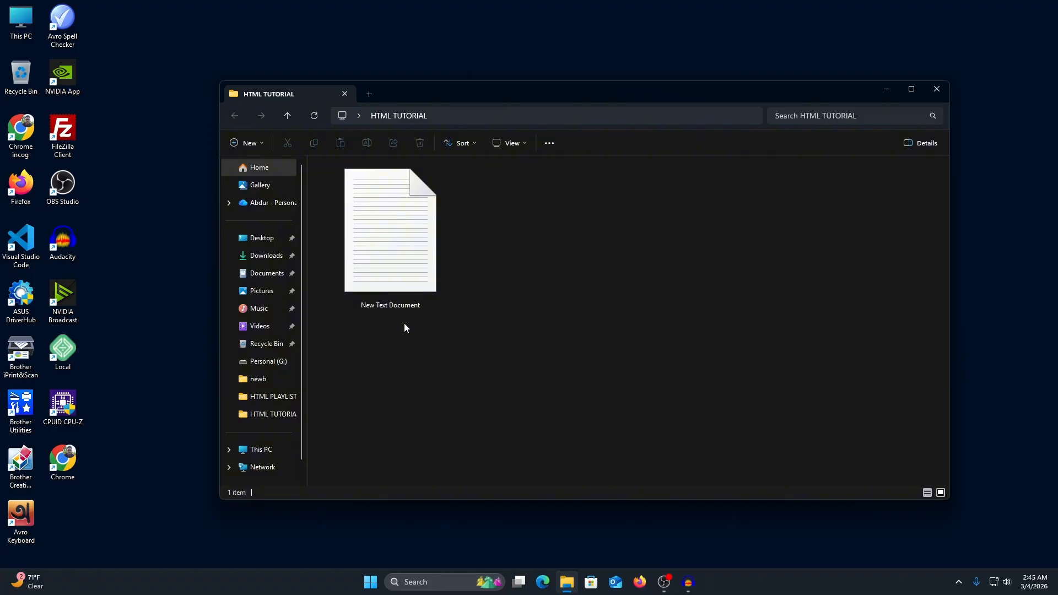
right_click(418, 292)
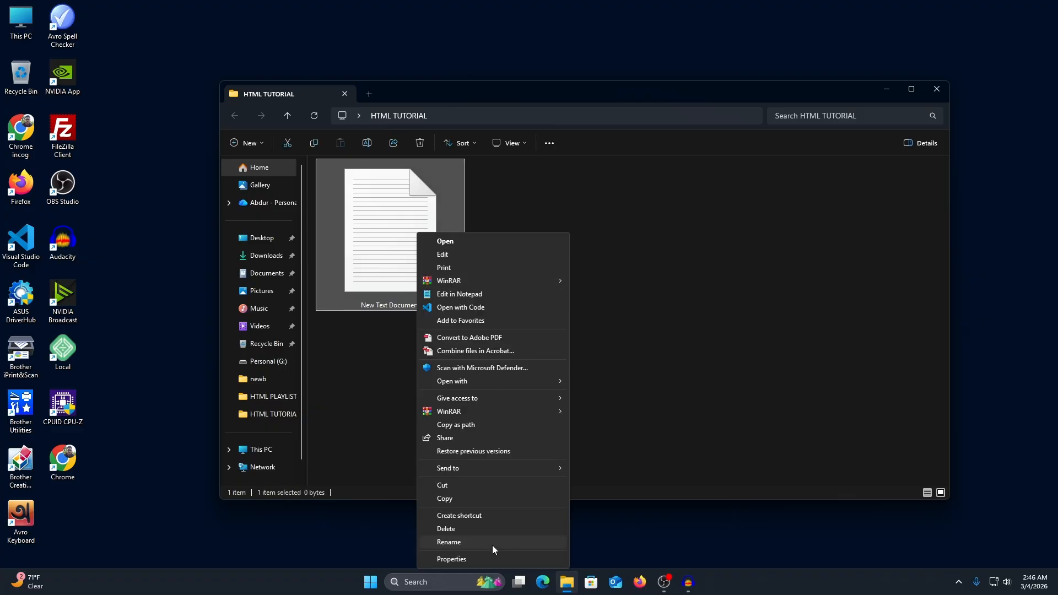
left_click(488, 559)
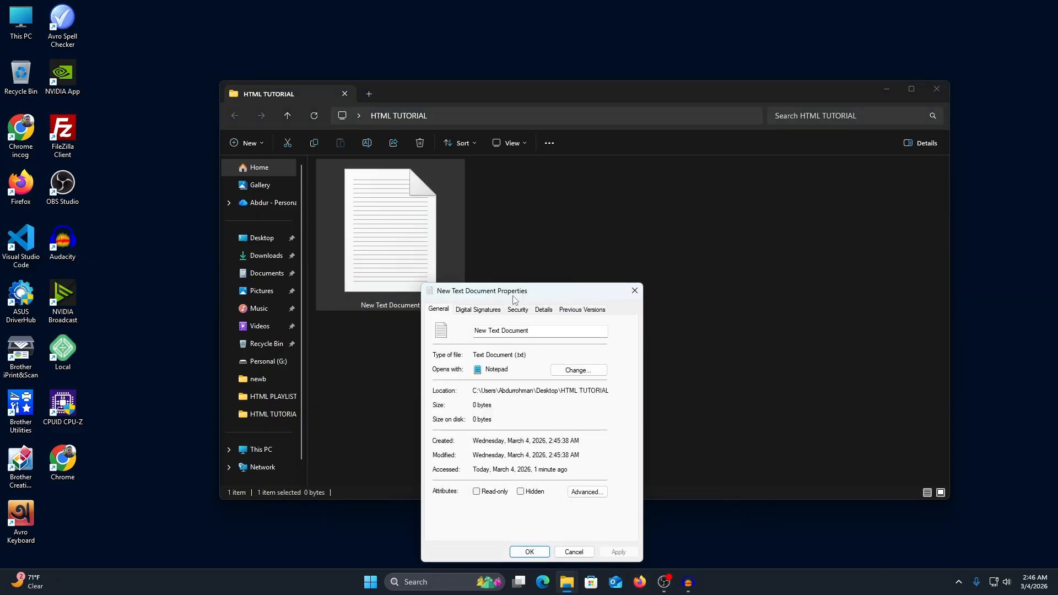
left_click_drag(513, 294, 560, 248)
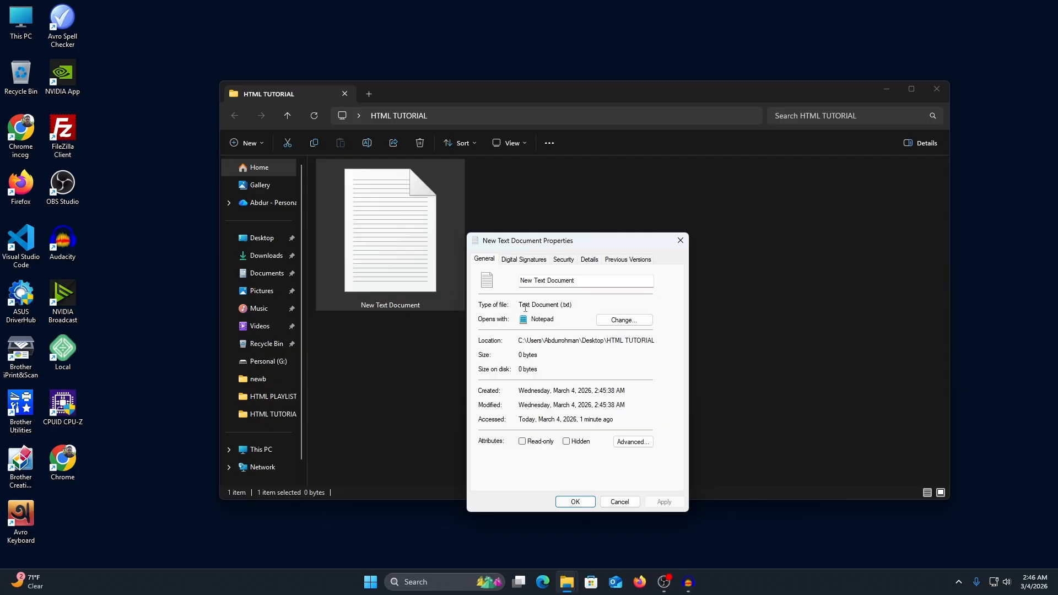
mouse_move(525, 305)
left_mouse_down()
mouse_move(577, 307)
mouse_move(521, 310)
left_mouse_up()
left_click(553, 305)
left_click(572, 307)
left_click(578, 306)
left_click(521, 310)
left_click(681, 246)
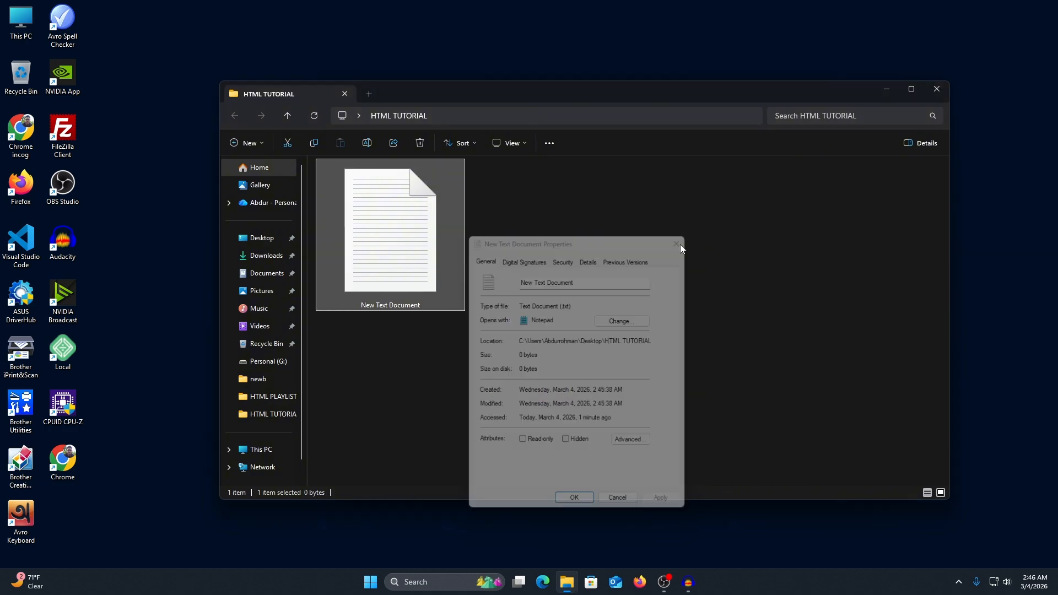
right_click(417, 234)
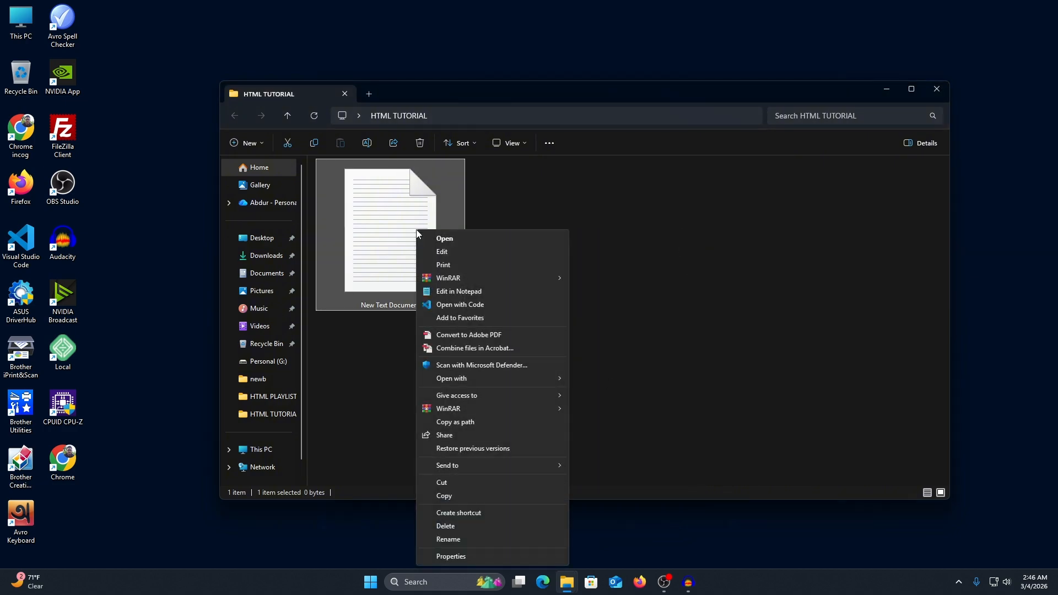
left_click(579, 212)
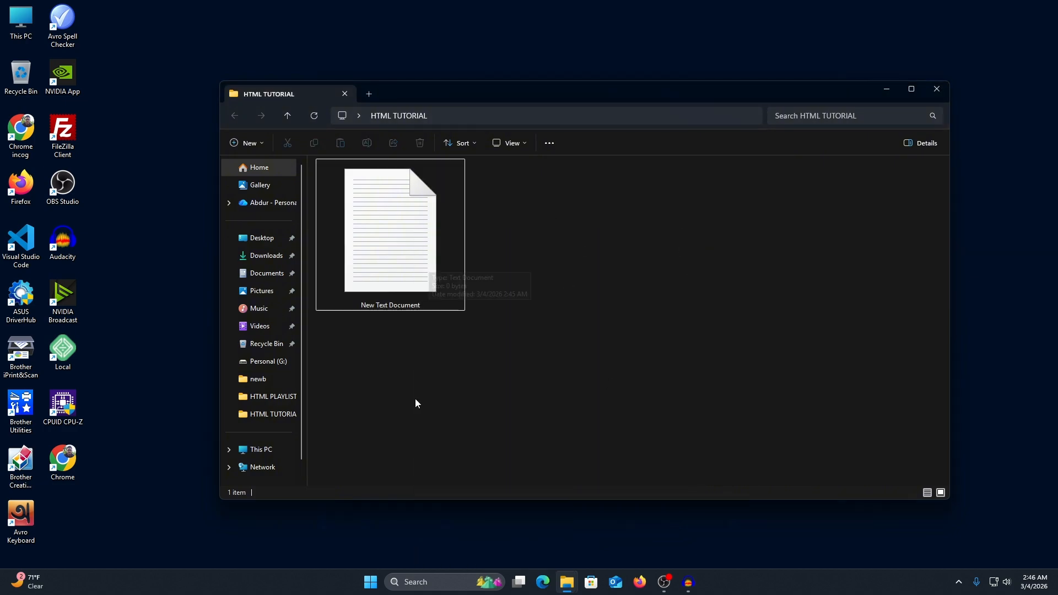
Step: Turn on the display of file name extensions for the HTML TUTORIAL folder
left_click(510, 143)
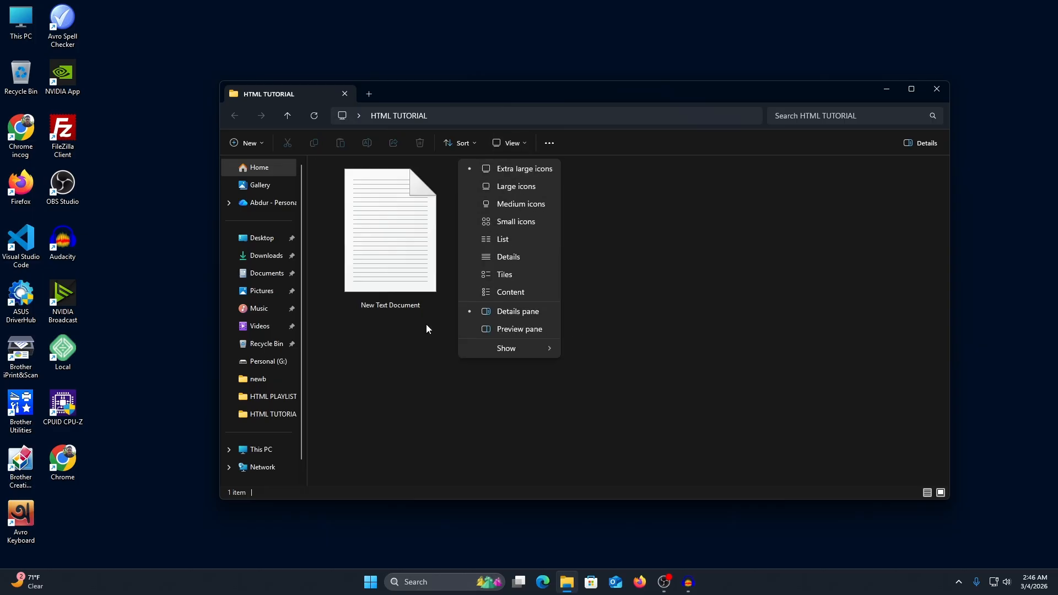
mouse_move(526, 351)
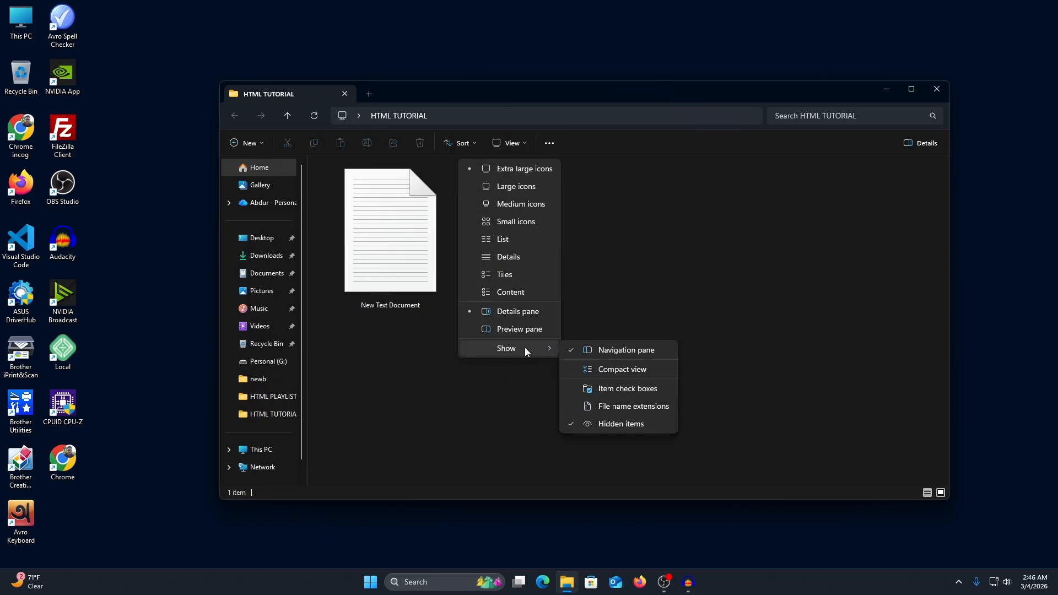
left_click(466, 366)
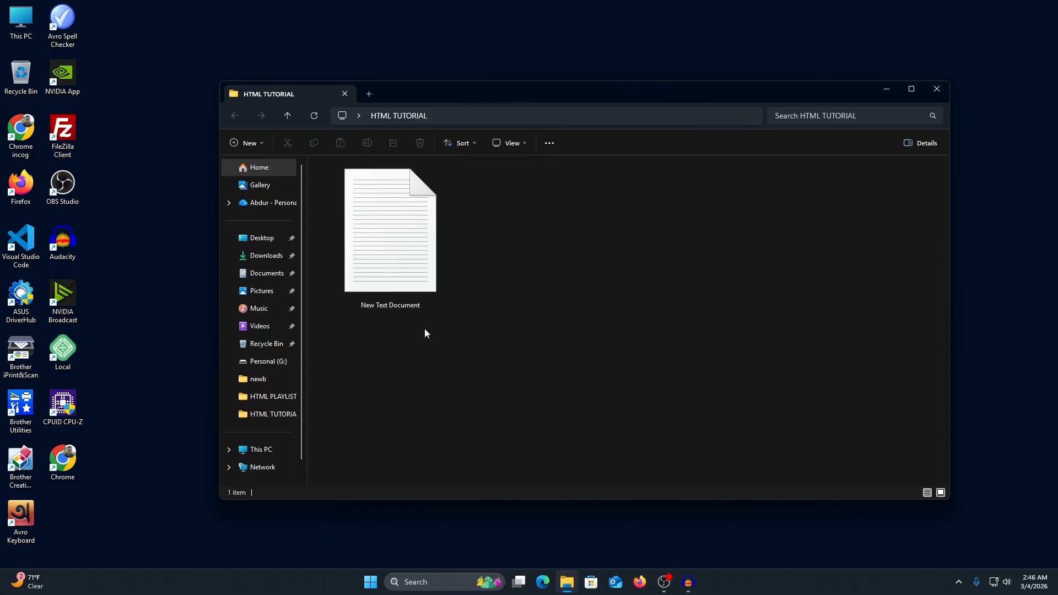
left_click(512, 143)
mouse_move(524, 353)
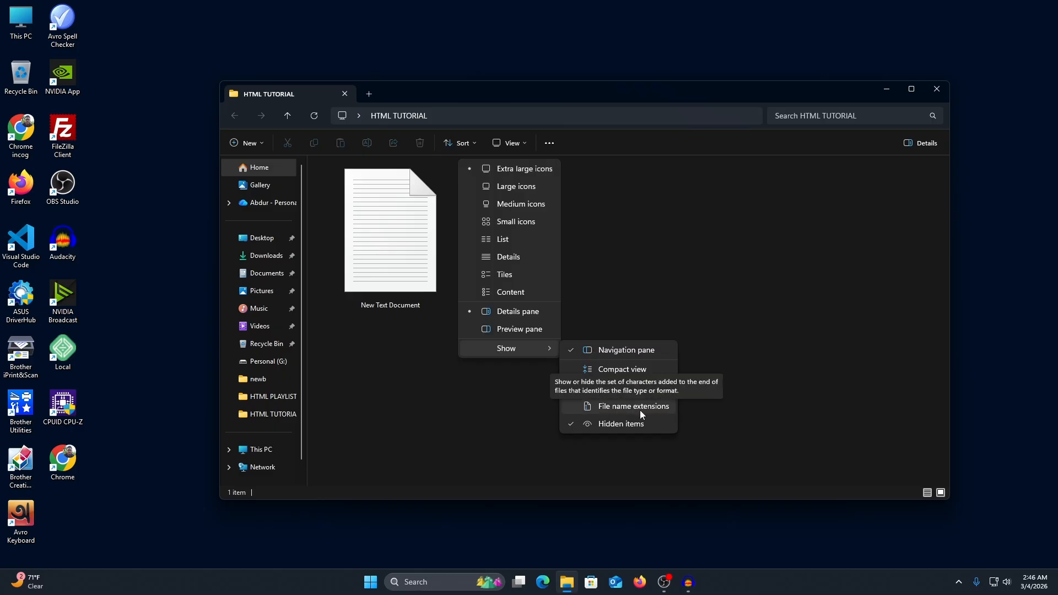
left_click(646, 412)
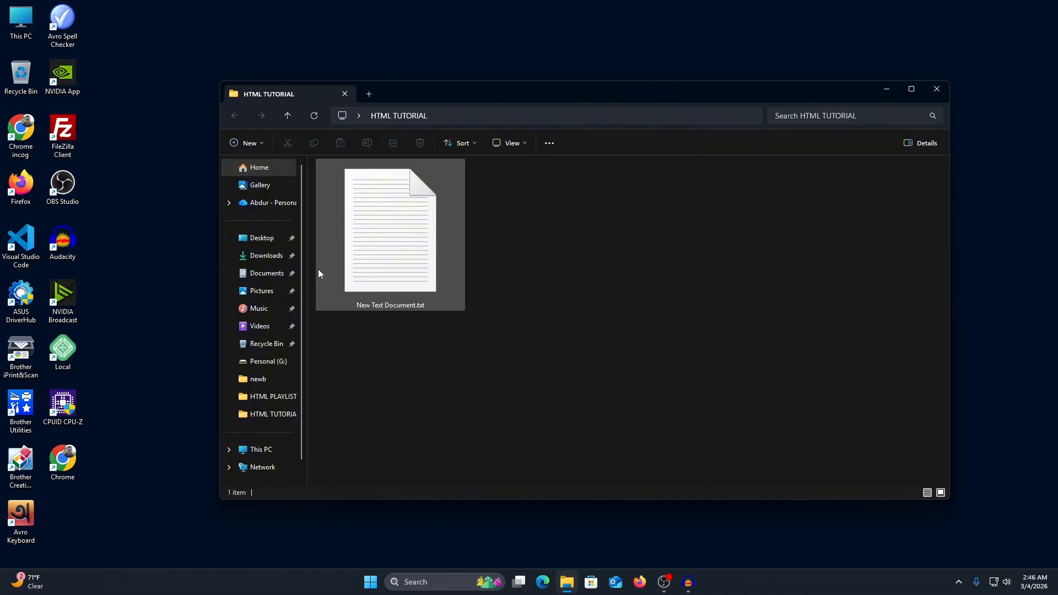
left_click_drag(422, 412, 389, 250)
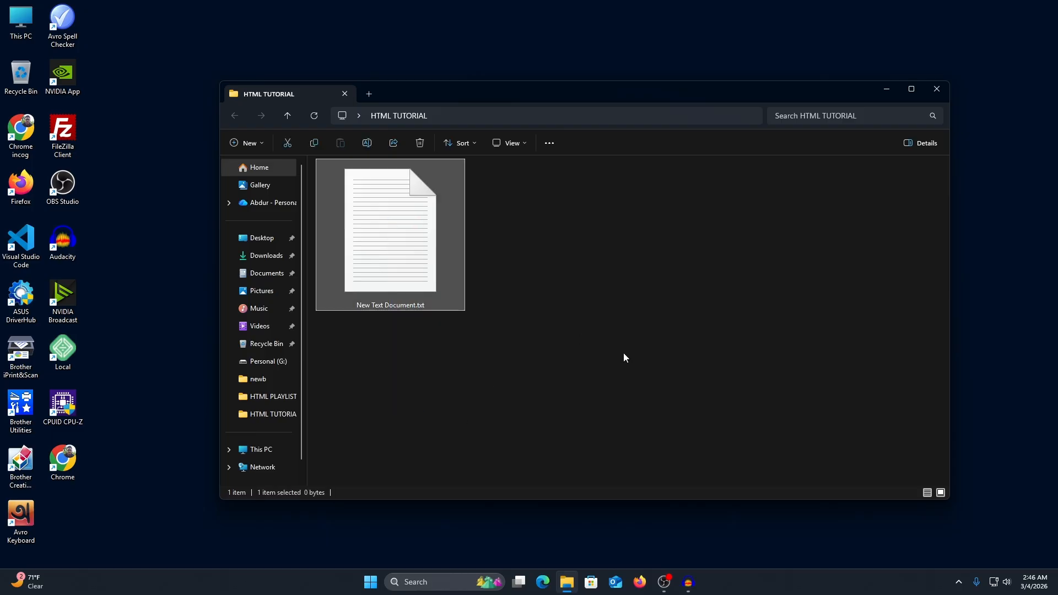
left_click(623, 353)
Step: Rename the text document as index.html, accept the extension change, and refresh the folder
left_click(435, 288)
right_click(435, 287)
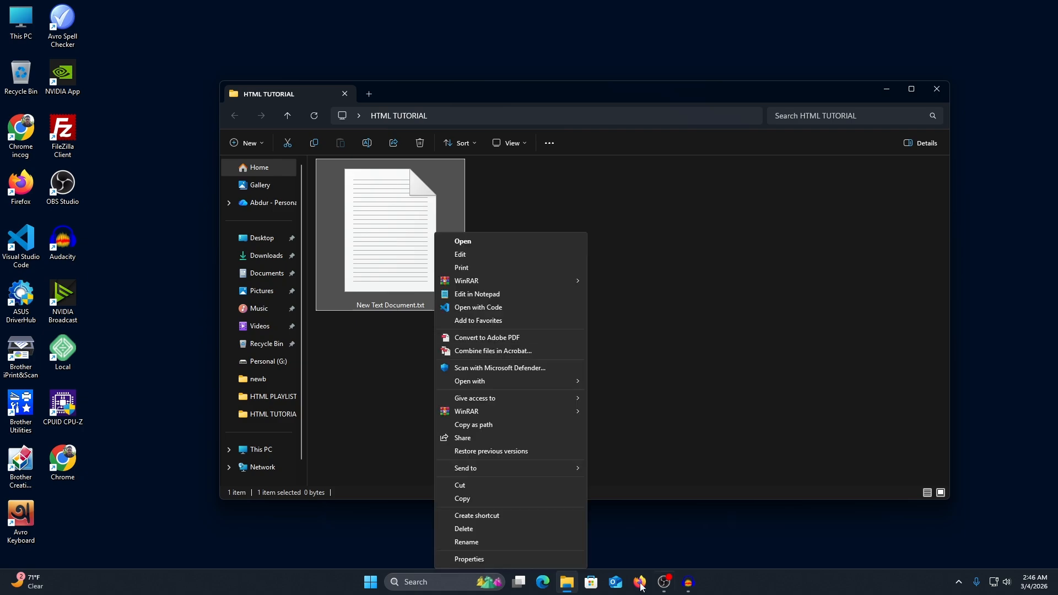
left_click(549, 543)
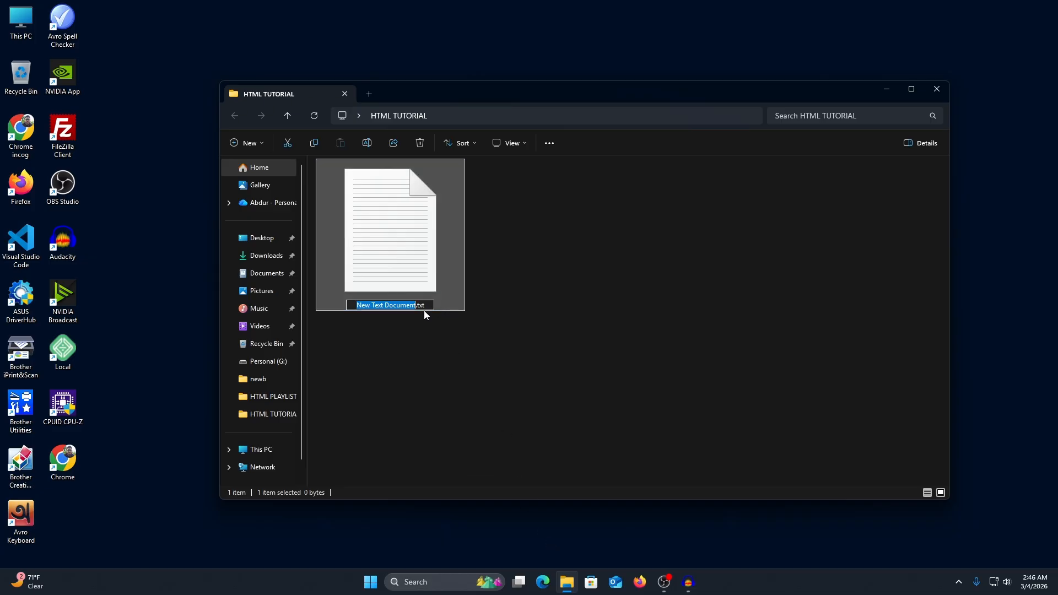
left_click_drag(429, 306, 319, 317)
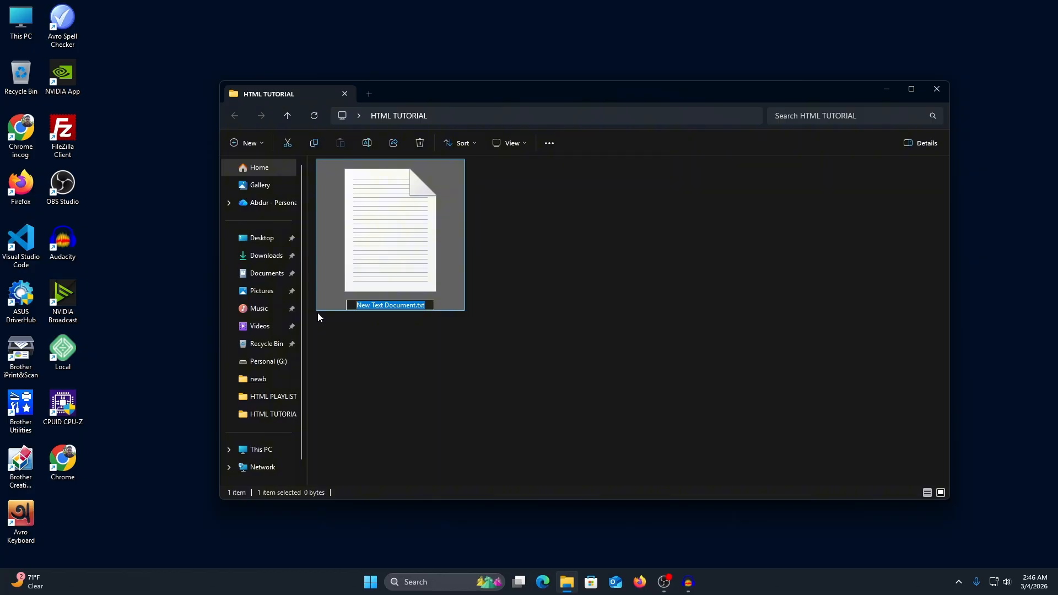
type("i")
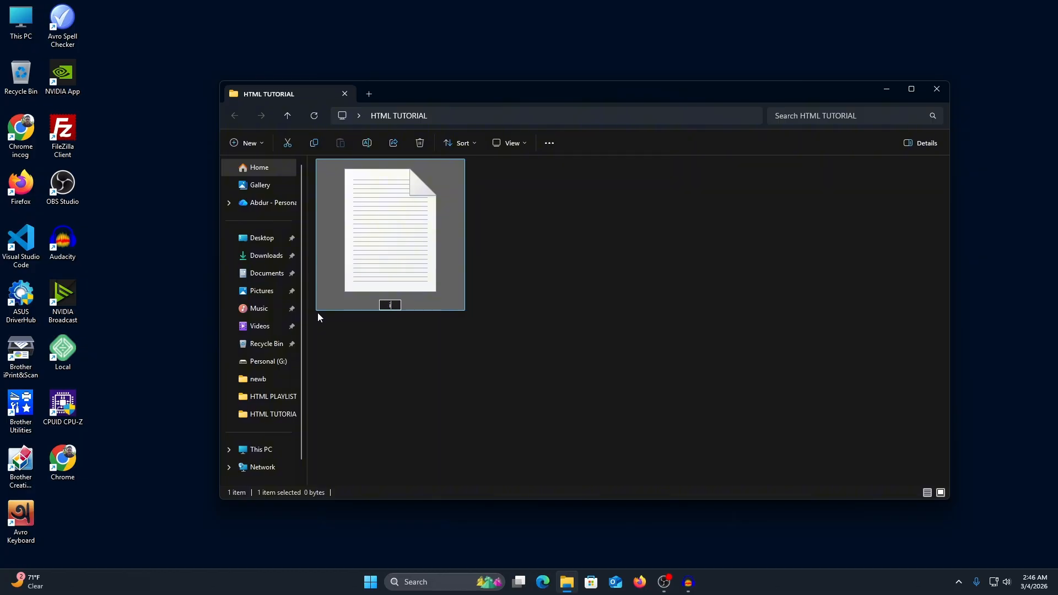
type("ndex.html")
key("Return")
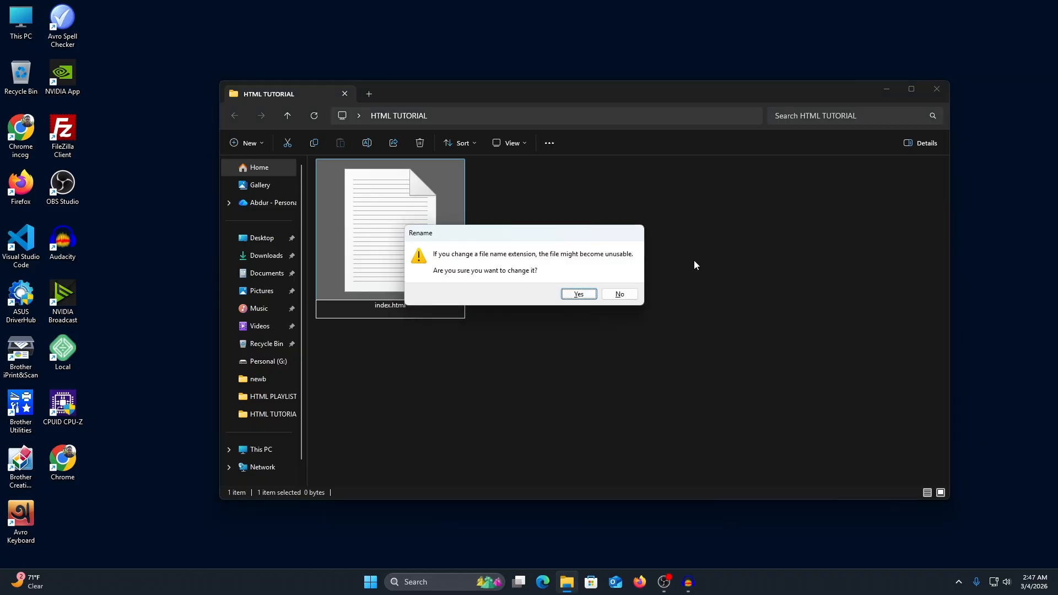
left_click(584, 295)
right_click(580, 398)
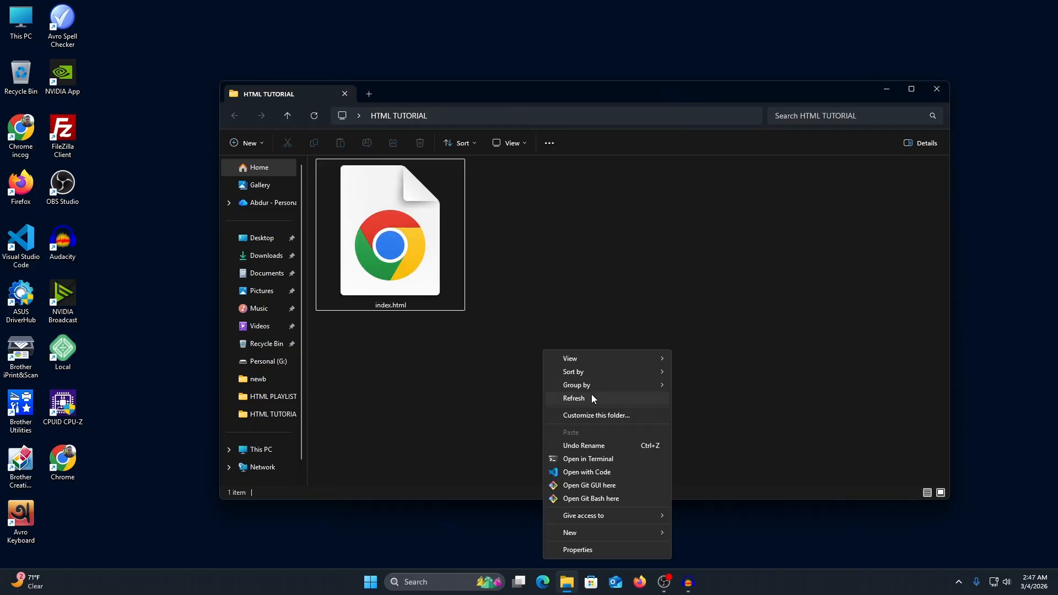
left_click(591, 397)
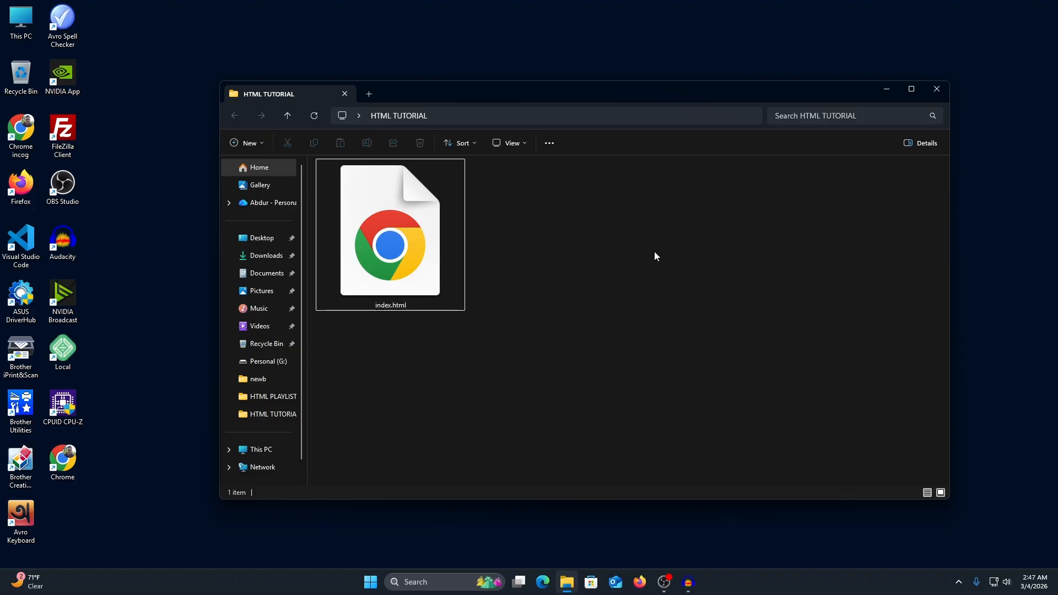
left_click_drag(427, 88, 409, 90)
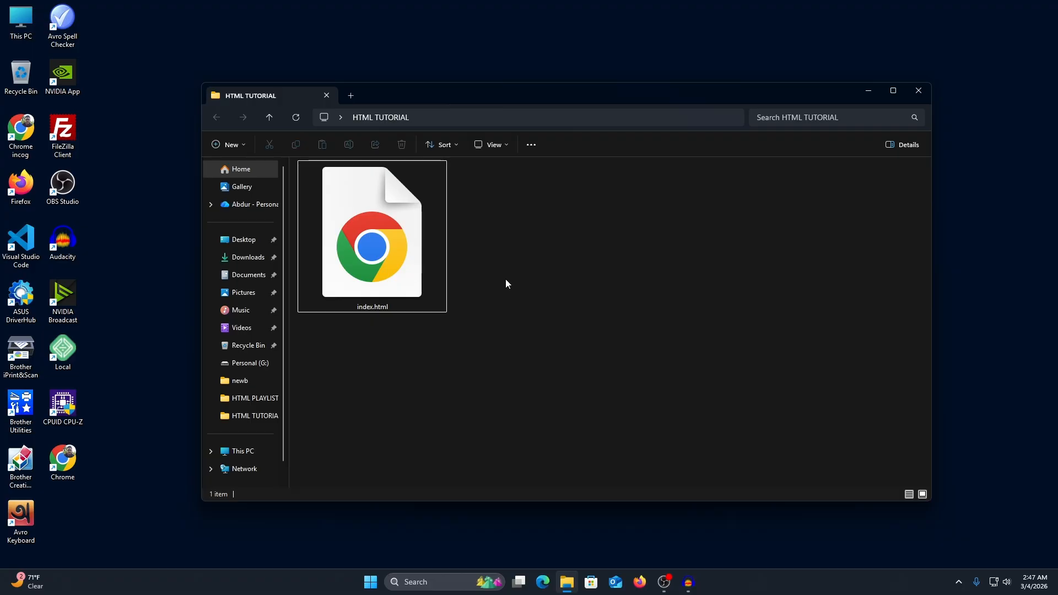
left_click(543, 582)
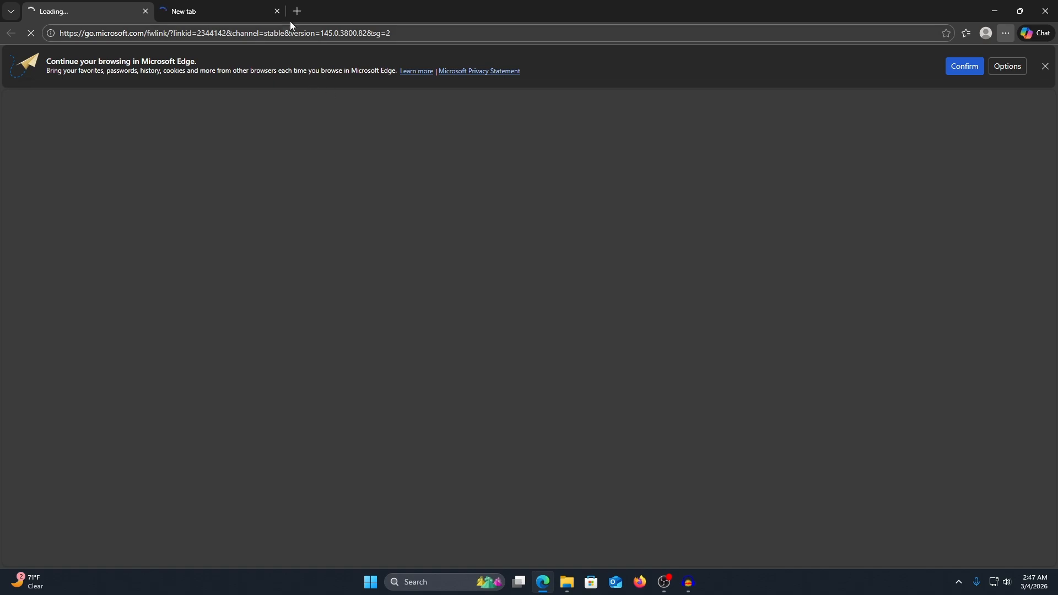
left_click(277, 11)
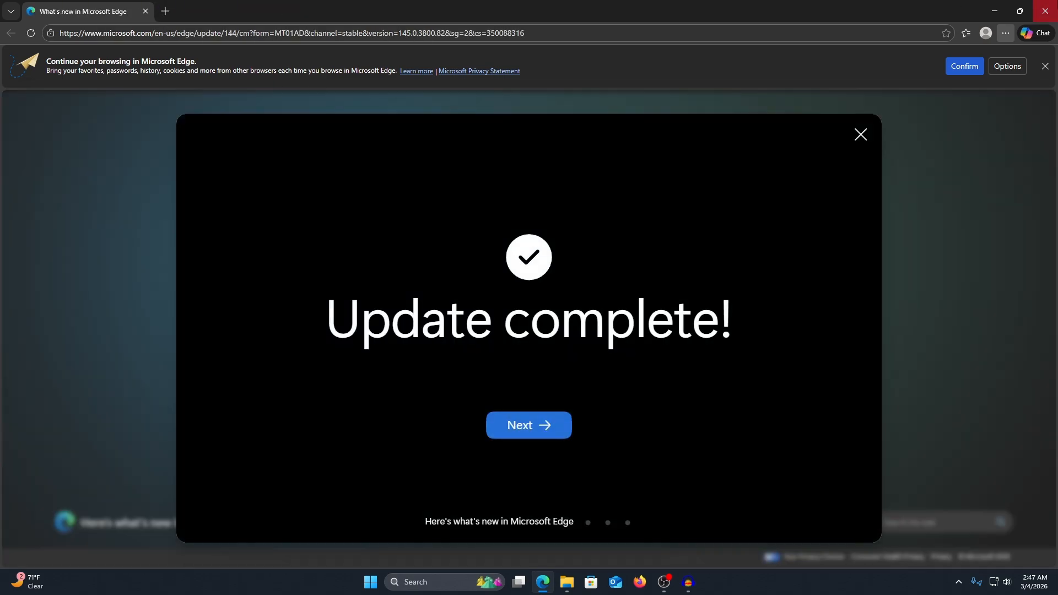
left_click(1046, 11)
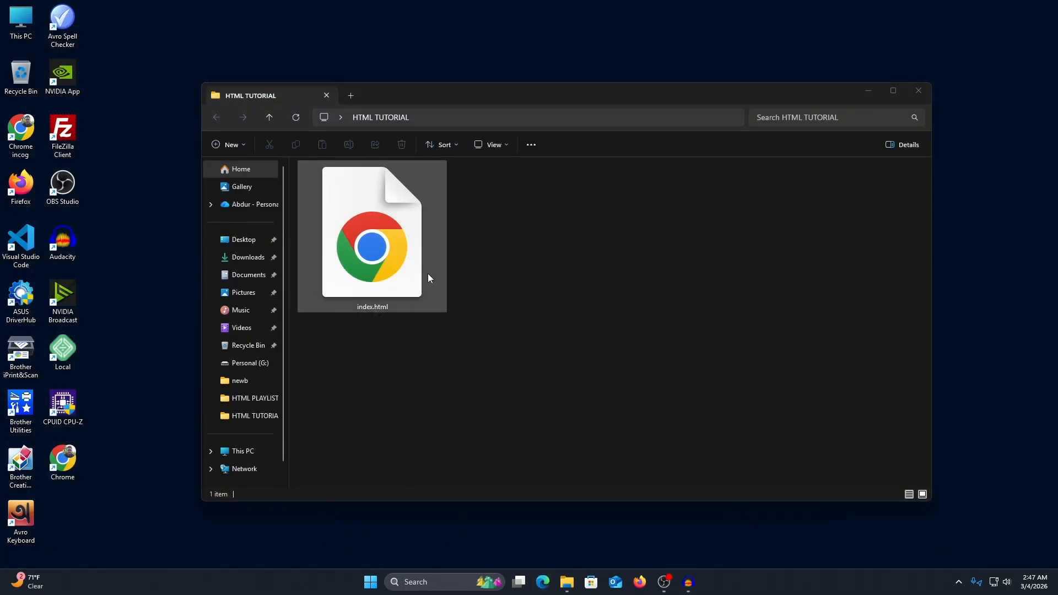
left_click_drag(742, 362, 334, 196)
left_click(706, 339)
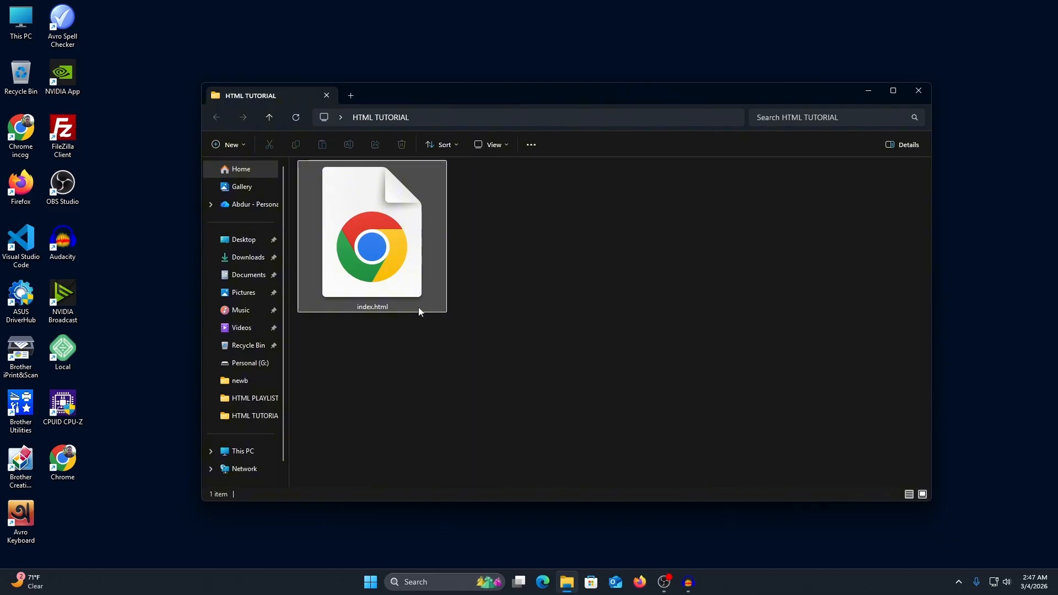
Step: Set Firefox as the default app for .html files through the properties of index.html
right_click(385, 264)
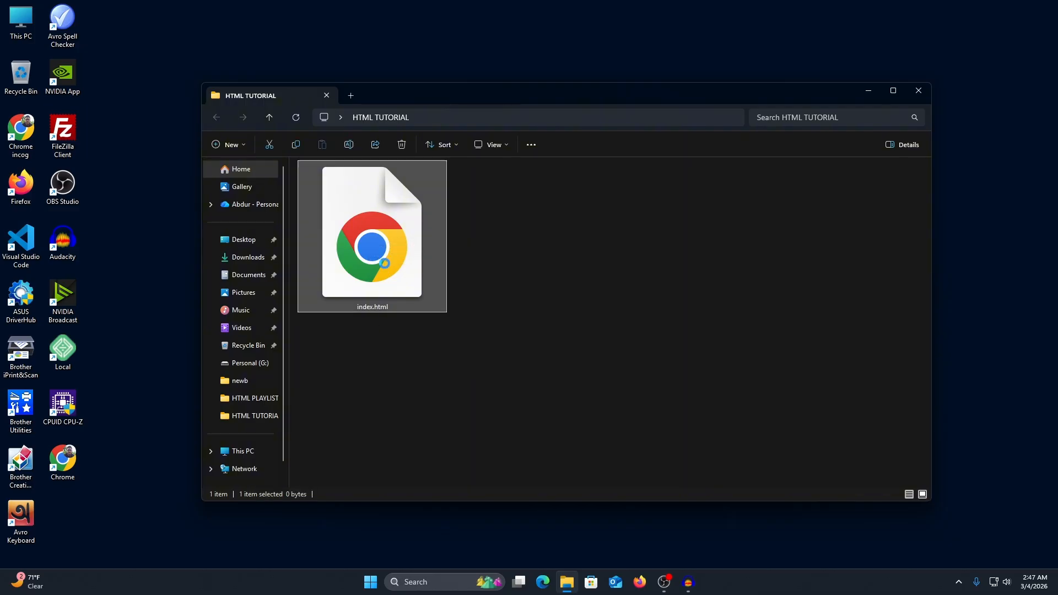
right_click(361, 236)
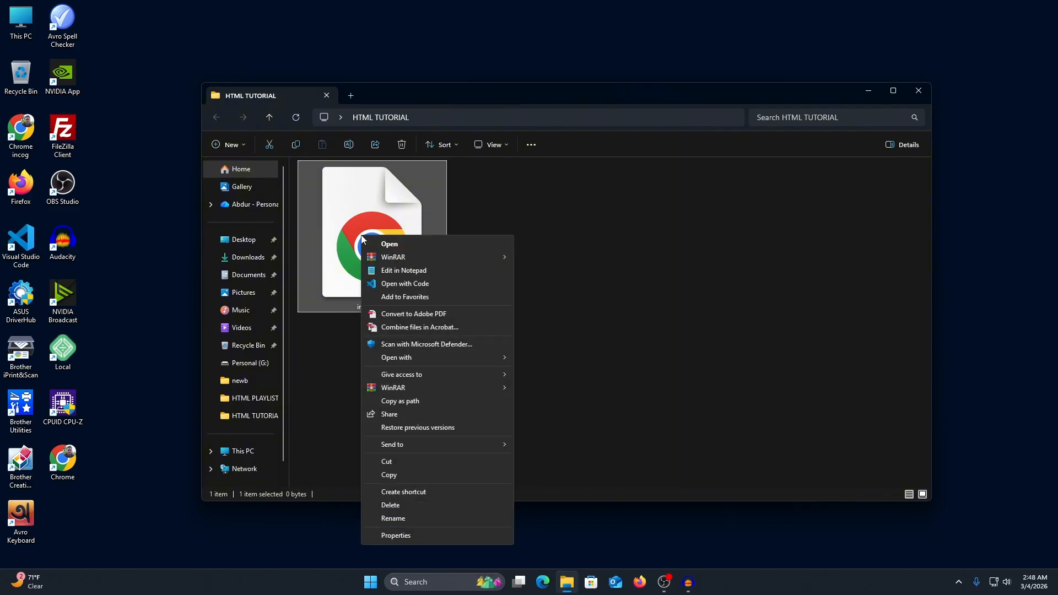
left_click(415, 540)
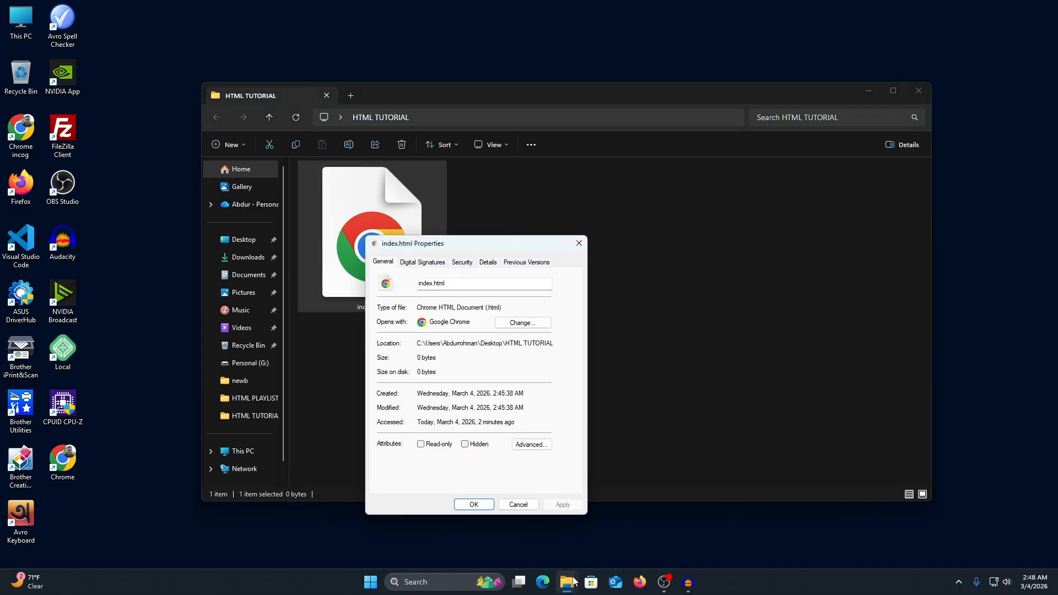
left_click(539, 325)
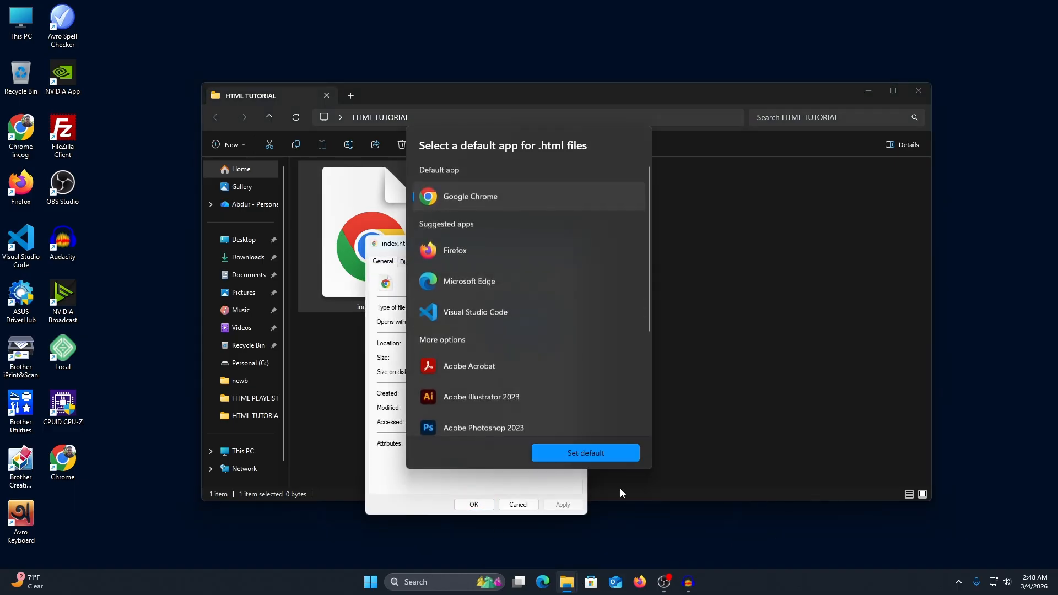
left_click(518, 248)
left_click(591, 453)
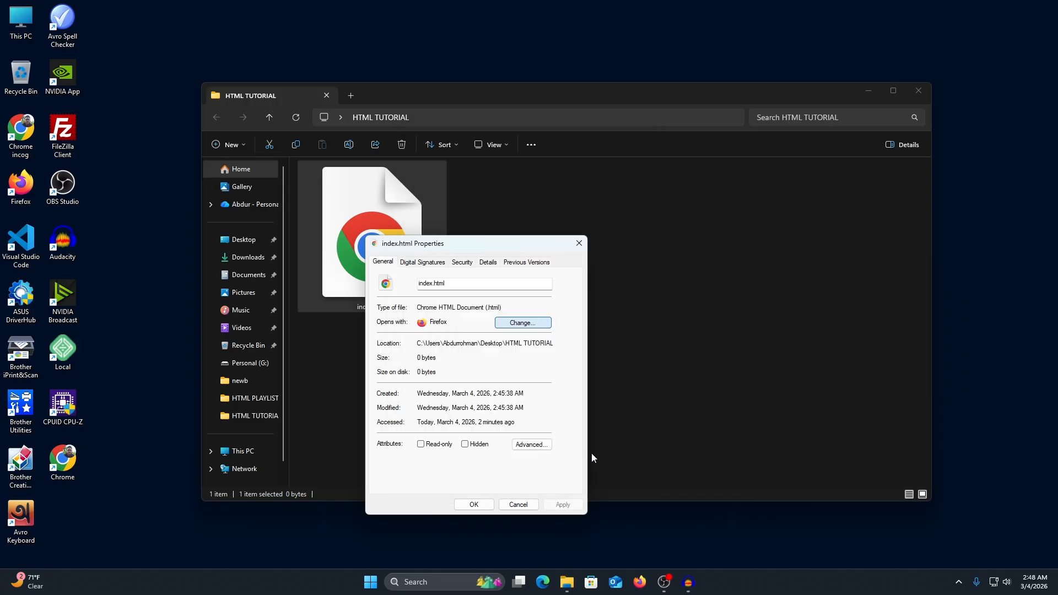
left_click(562, 505)
left_click(474, 504)
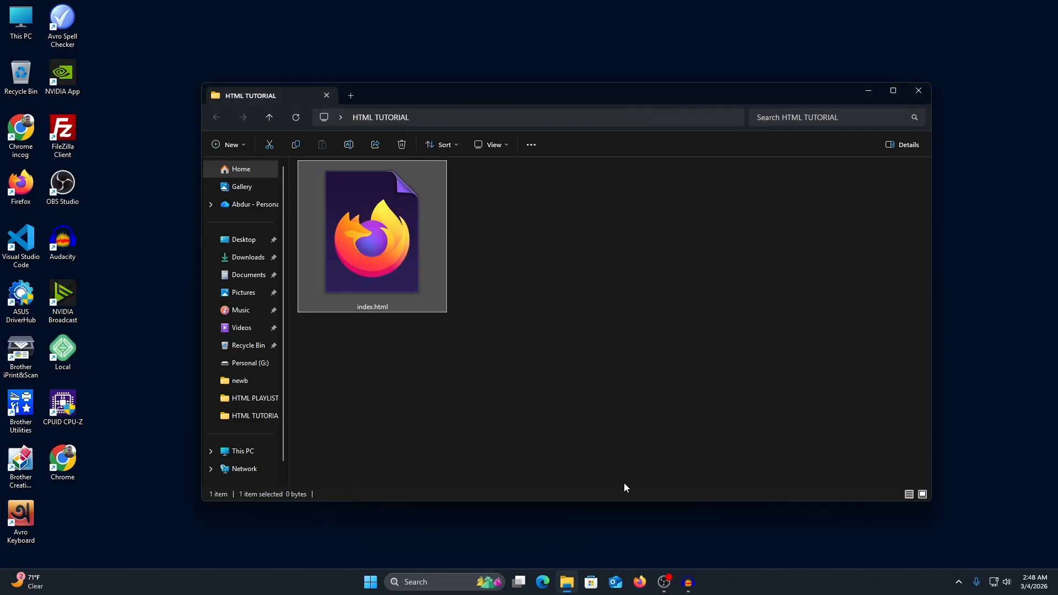
Step: Open index.html in its default browser, Firefox, to view the page, and close the browser
left_click(508, 269)
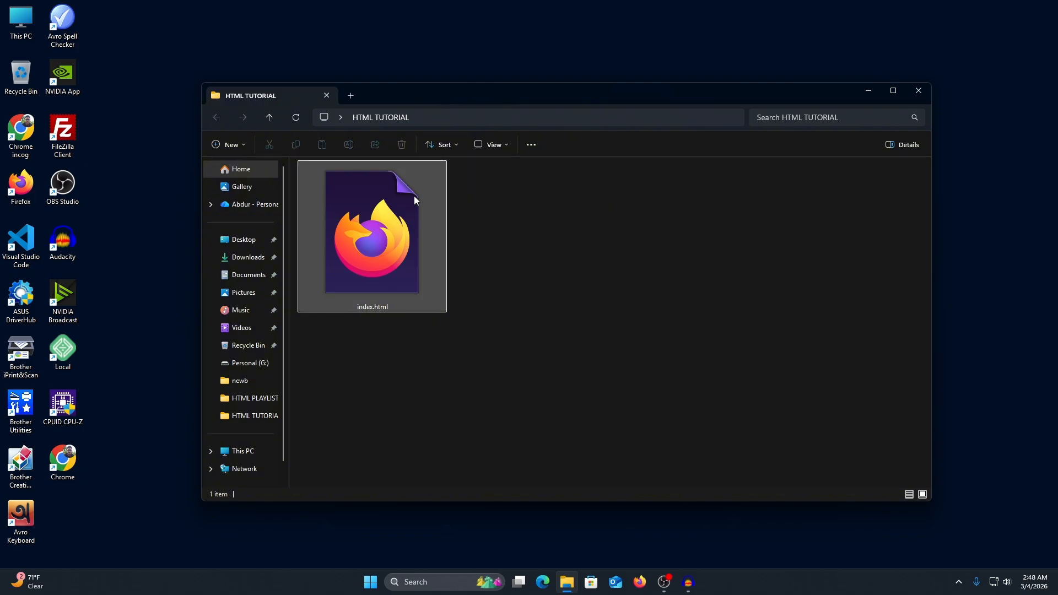
double_click(385, 192)
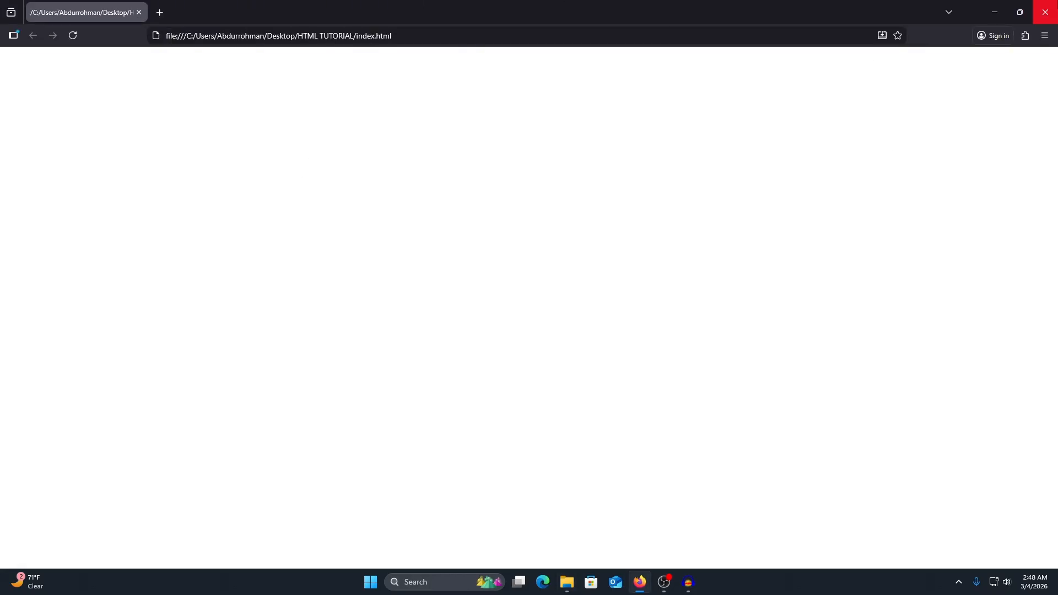
left_click(1046, 12)
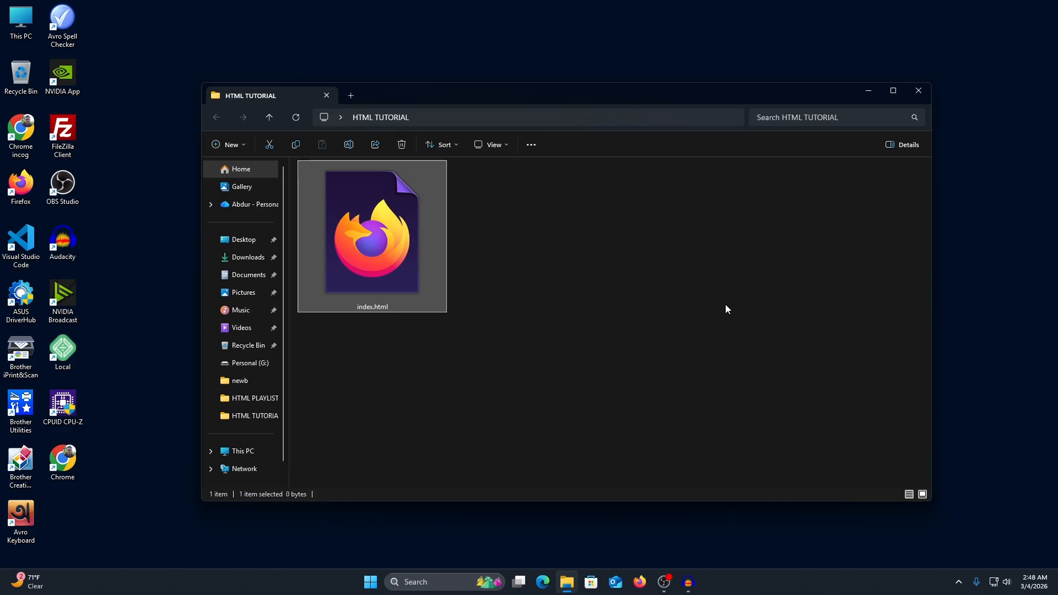
Step: Set Google Chrome as the default app for .html files through the properties of index.html
right_click(421, 272)
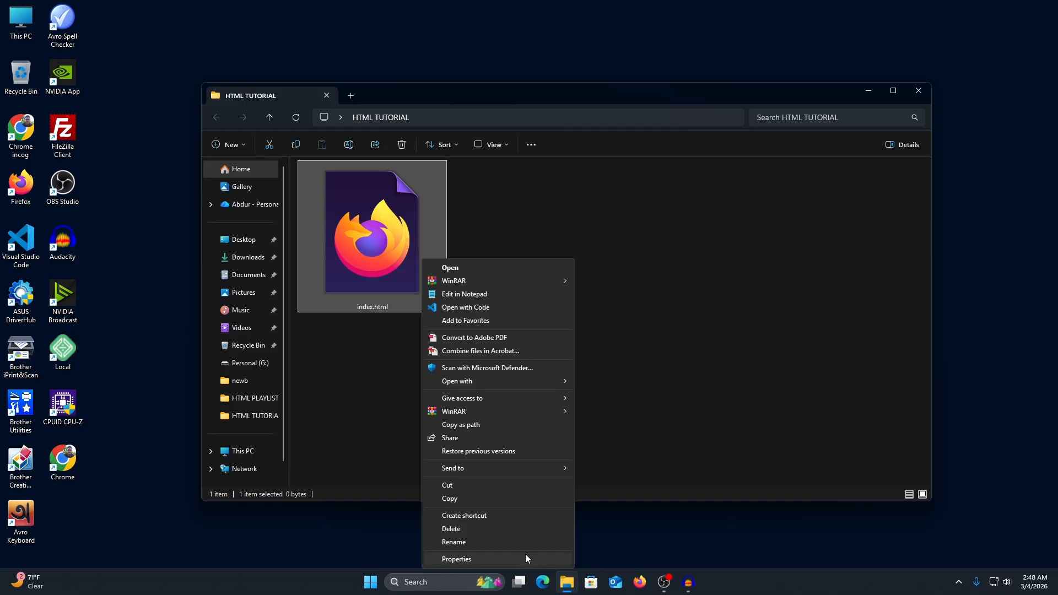
left_click(369, 395)
right_click(381, 272)
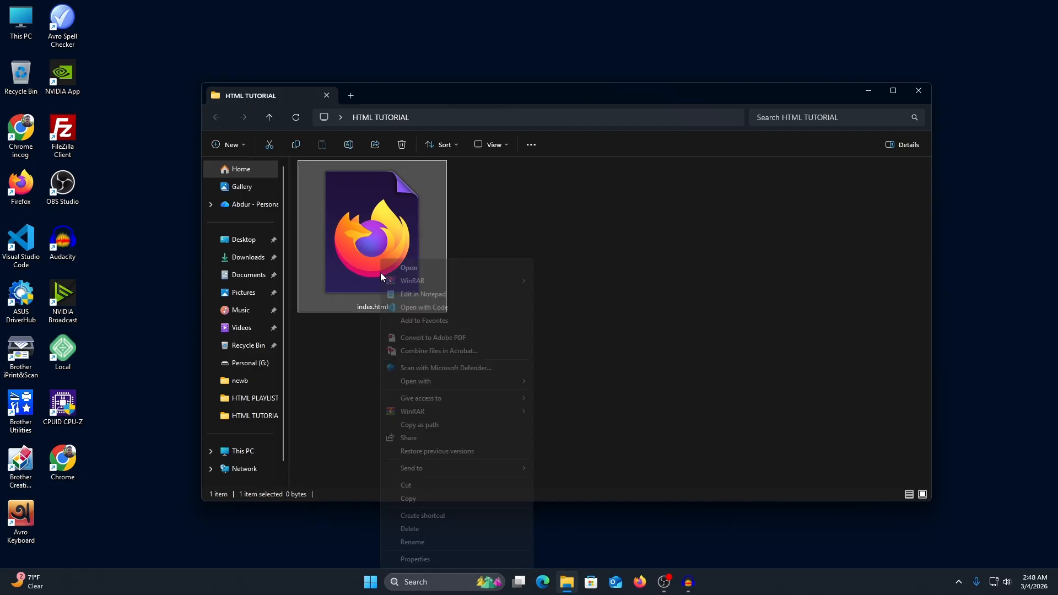
left_click(463, 559)
left_click(568, 362)
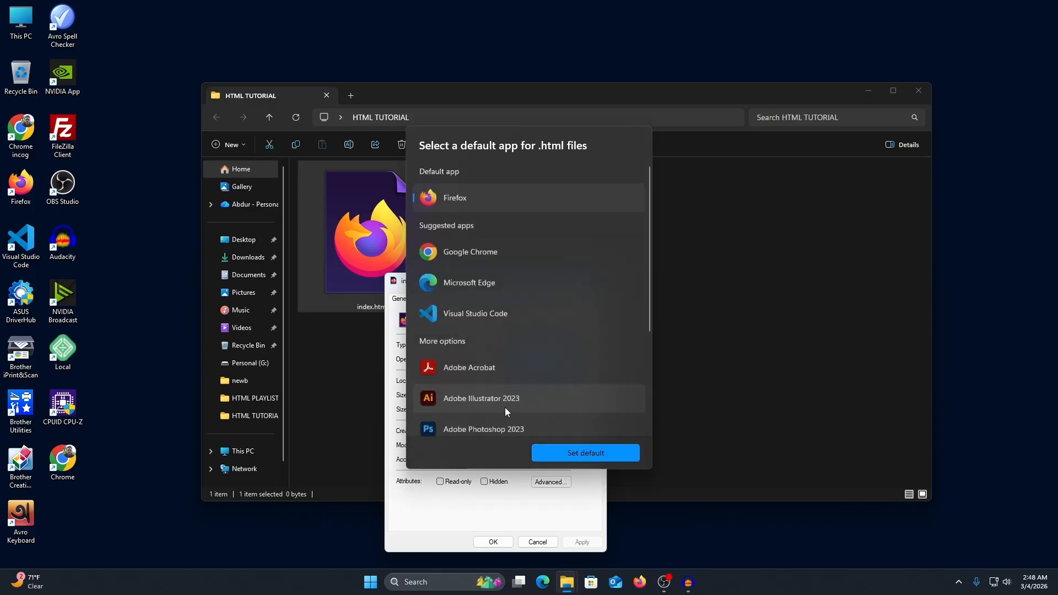
left_click(492, 262)
left_click(576, 453)
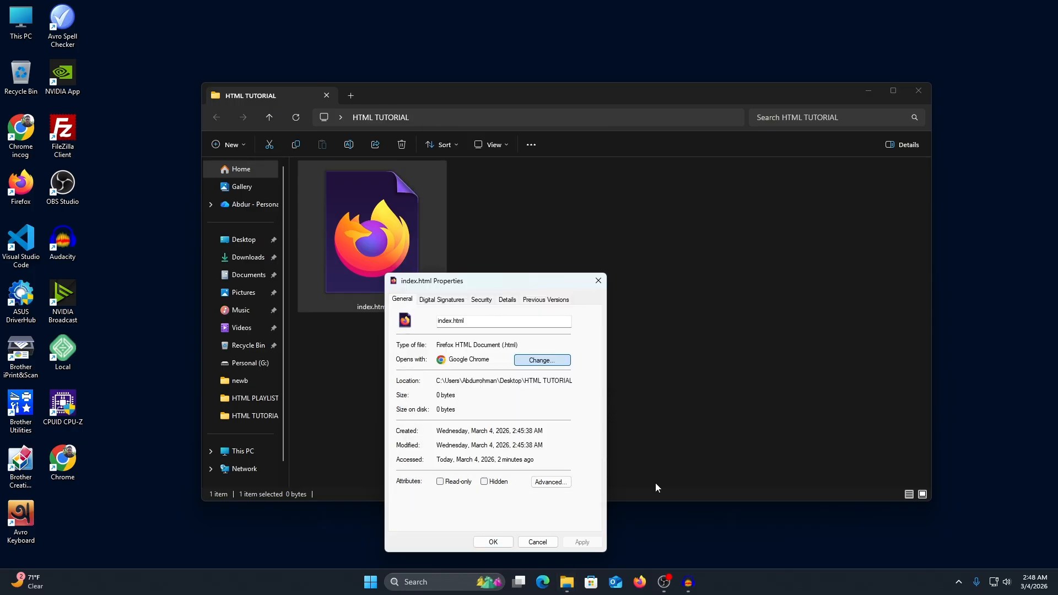
left_click(510, 543)
left_click(768, 303)
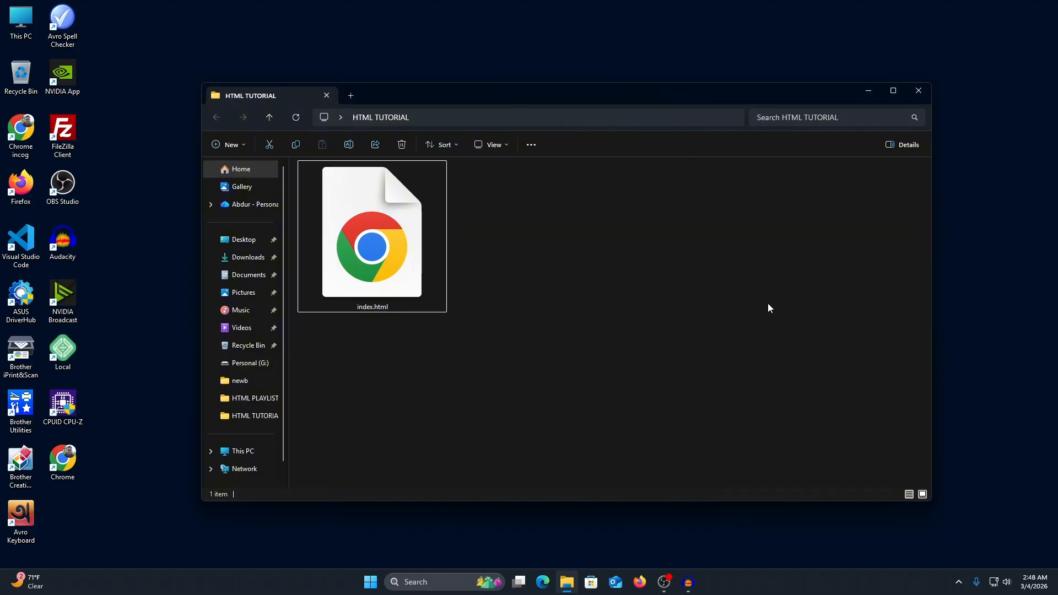
right_click(768, 304)
Step: Open index.html in Google Chrome to view the page, and close the browser
left_click(415, 248)
double_click(414, 249)
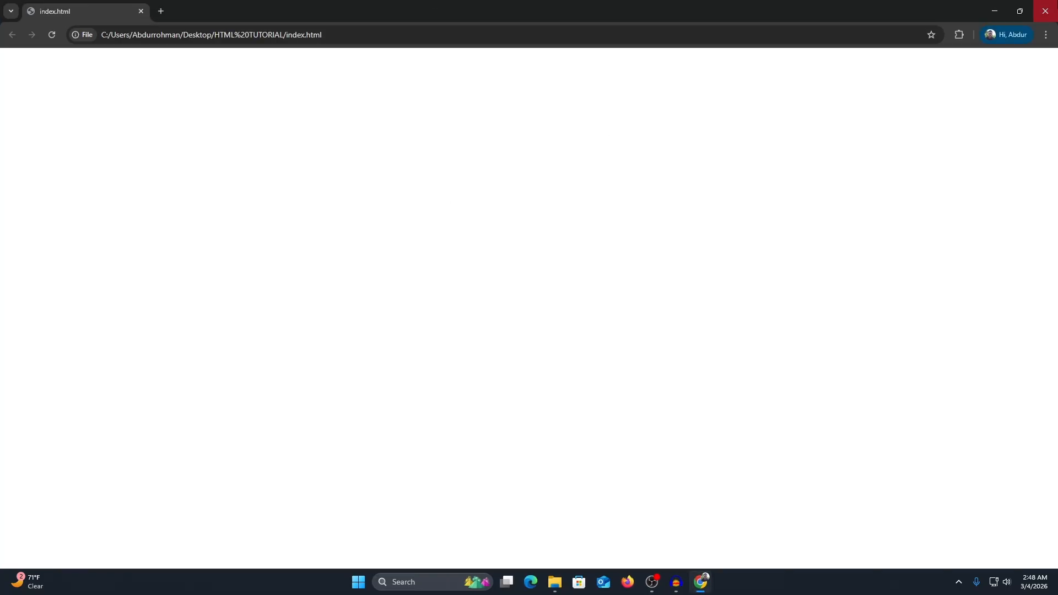
left_click(1046, 10)
left_click(461, 337)
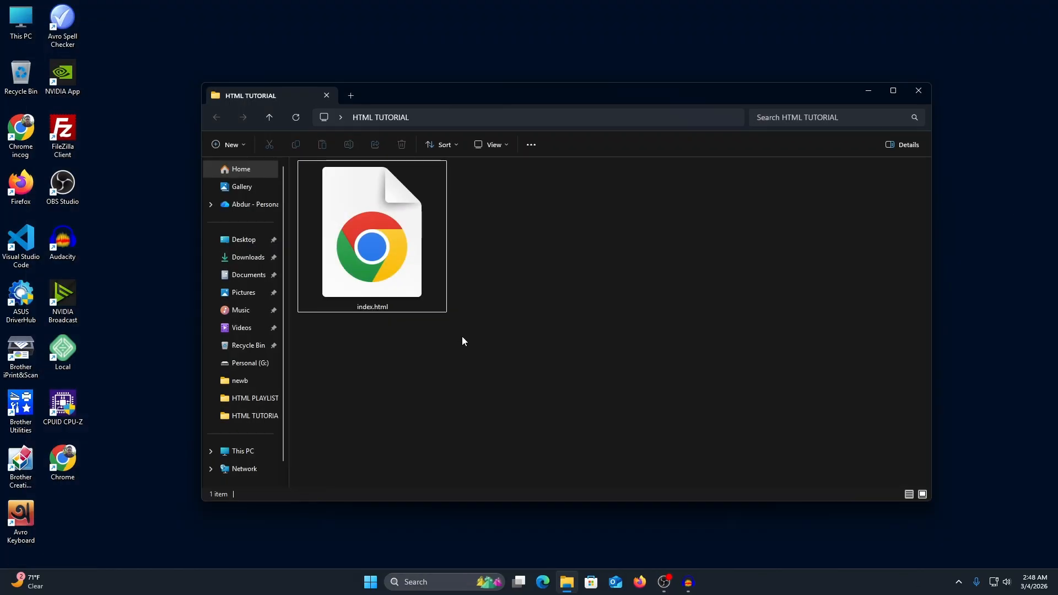
left_click_drag(484, 425, 325, 242)
left_click(719, 339)
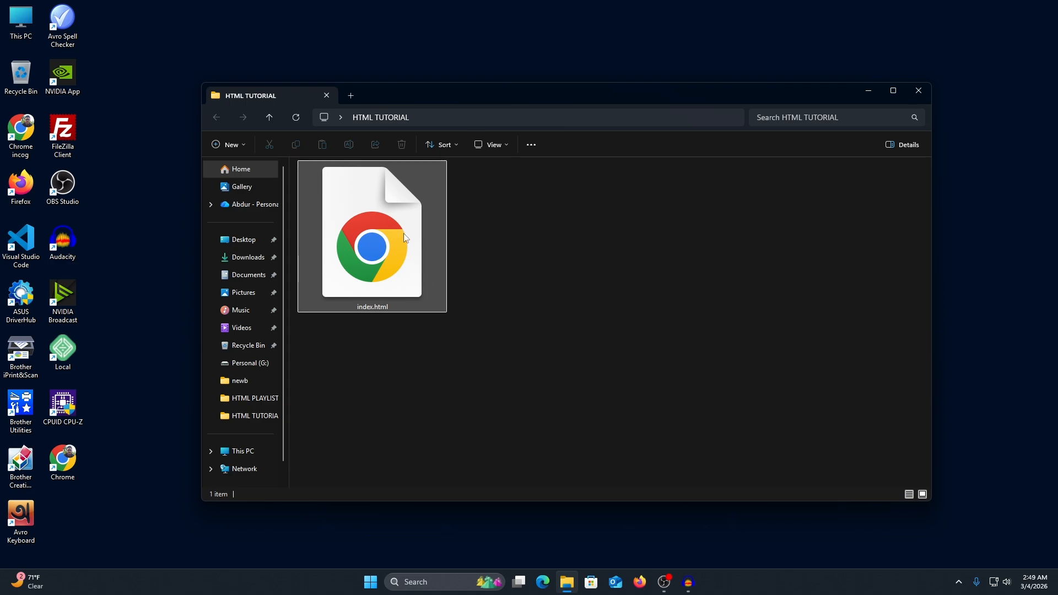
left_click(363, 274)
left_click(355, 319)
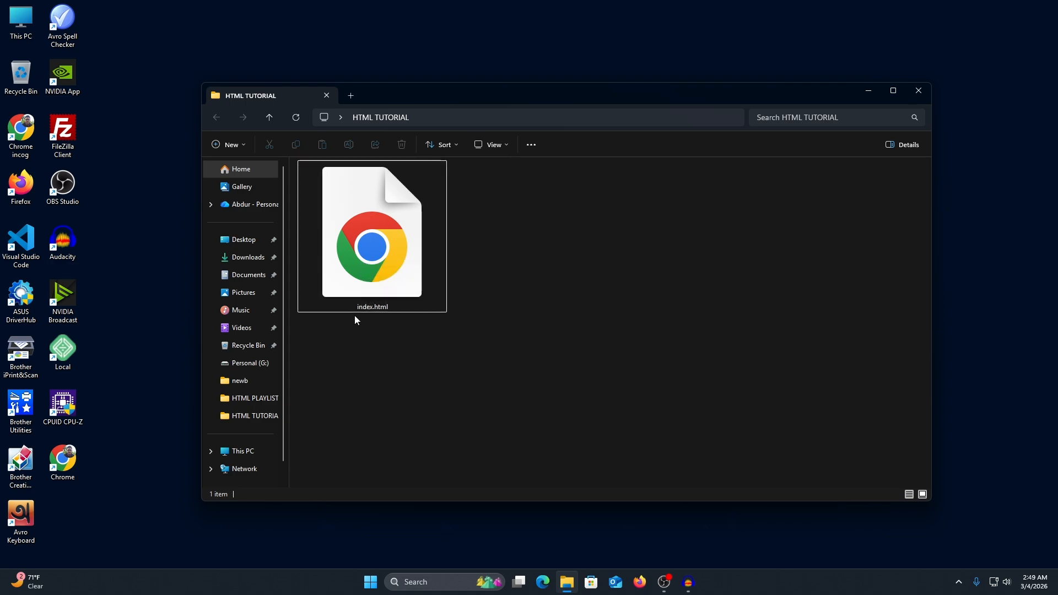
left_click_drag(349, 323, 395, 301)
left_click(625, 345)
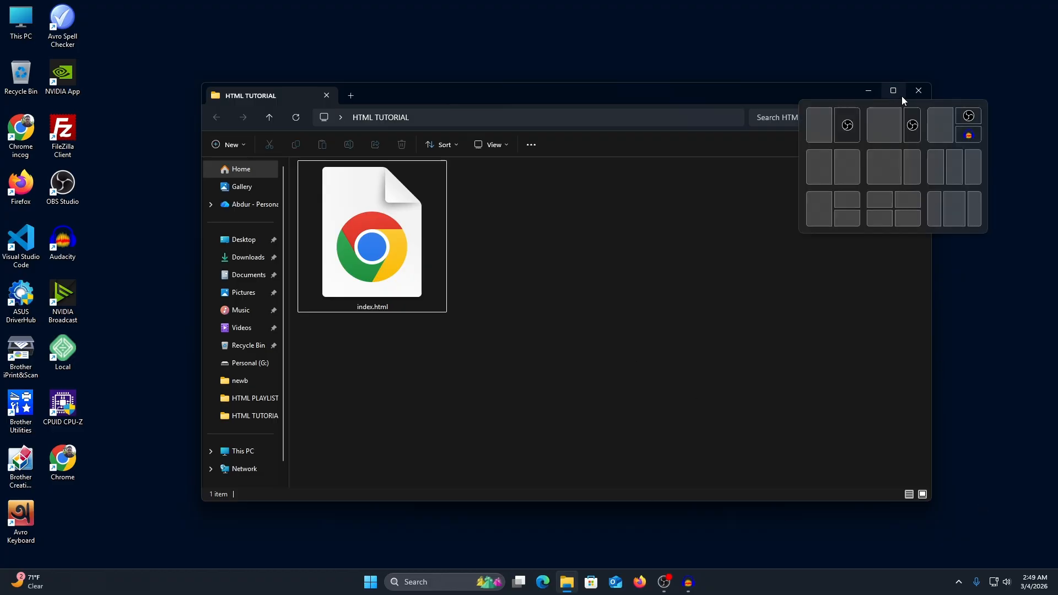